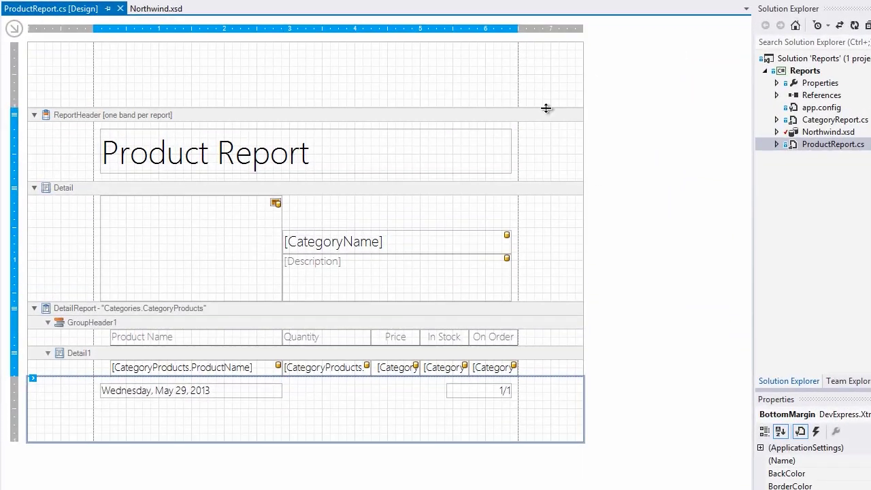
Step: Open the Northwind.xsd schema and select the Categories table to review its relation to Products
click(161, 14)
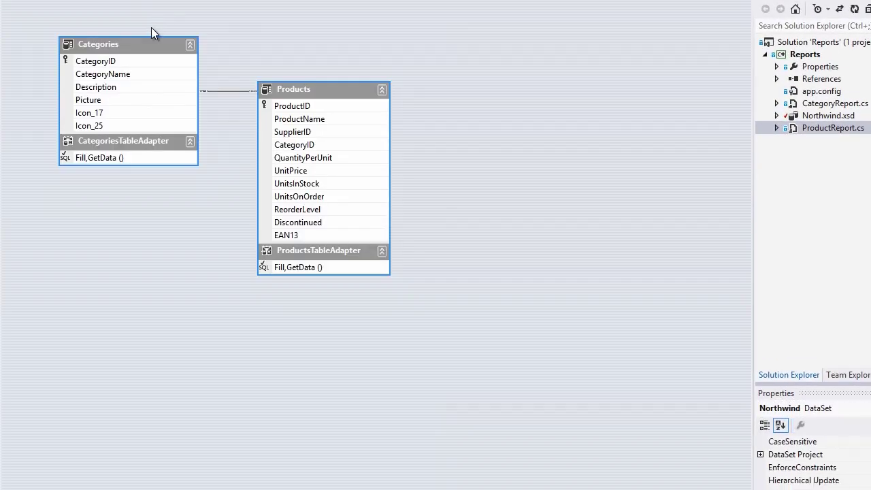
click(137, 45)
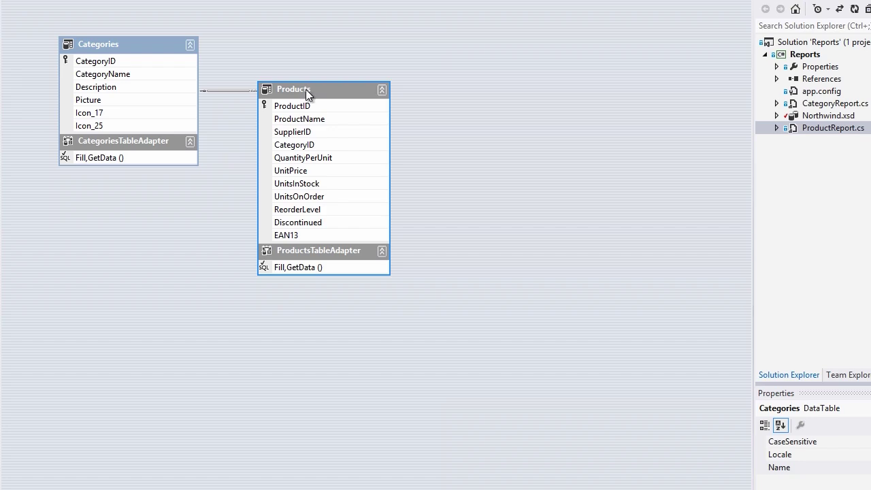
Step: Back in ProductReport.cs design, show the Report Explorer and select the Detail and DetailReport bands
click(64, 0)
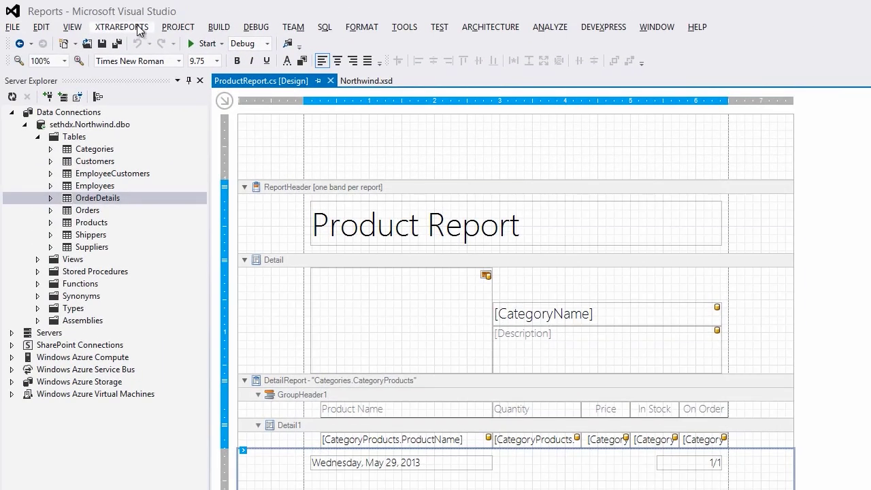
click(126, 27)
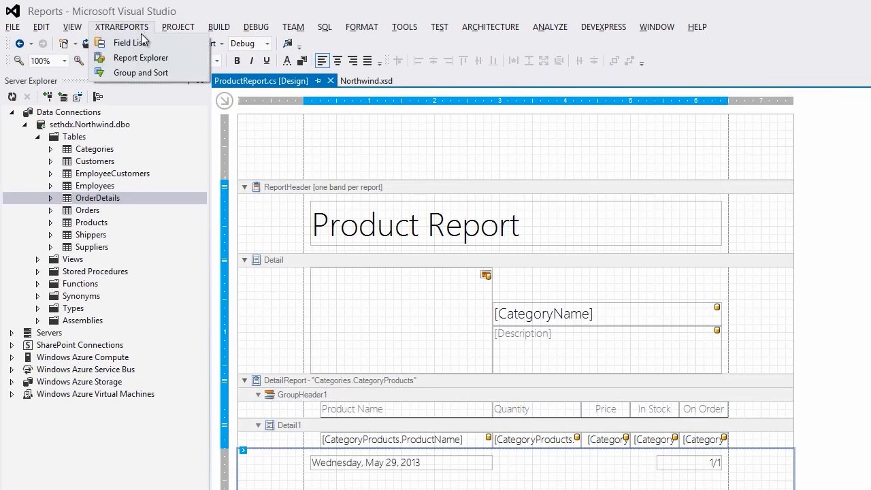
click(146, 58)
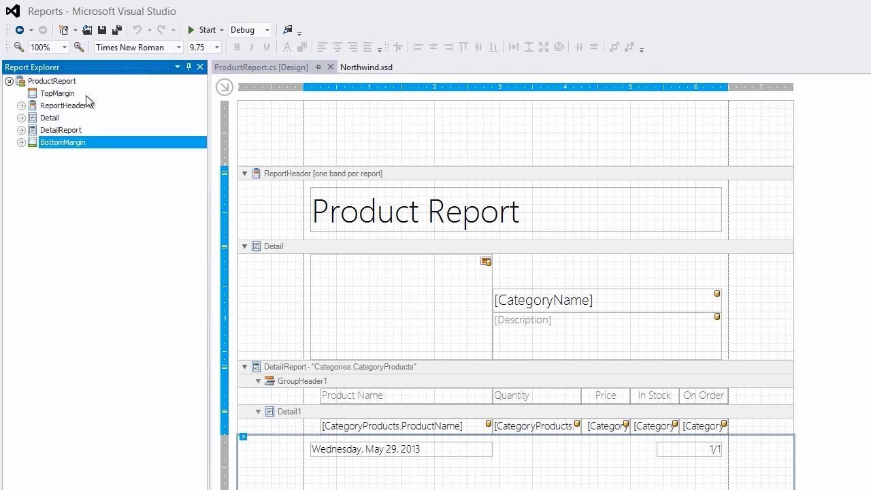
click(50, 119)
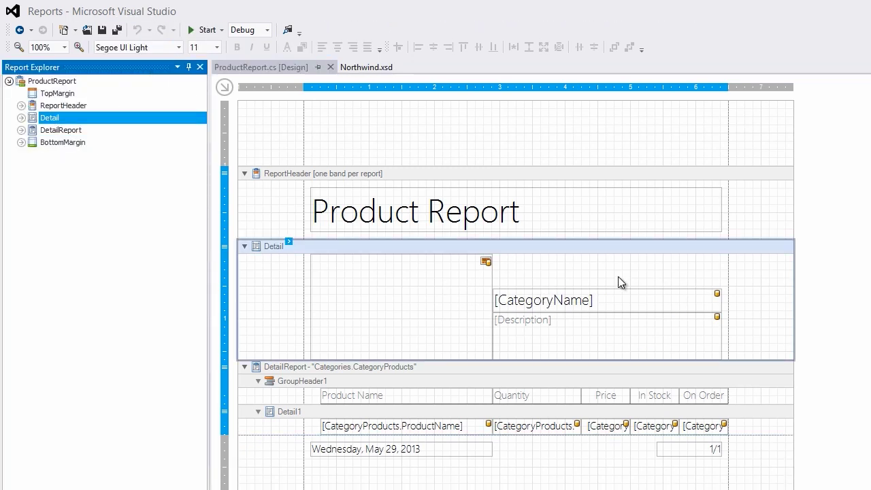
click(45, 130)
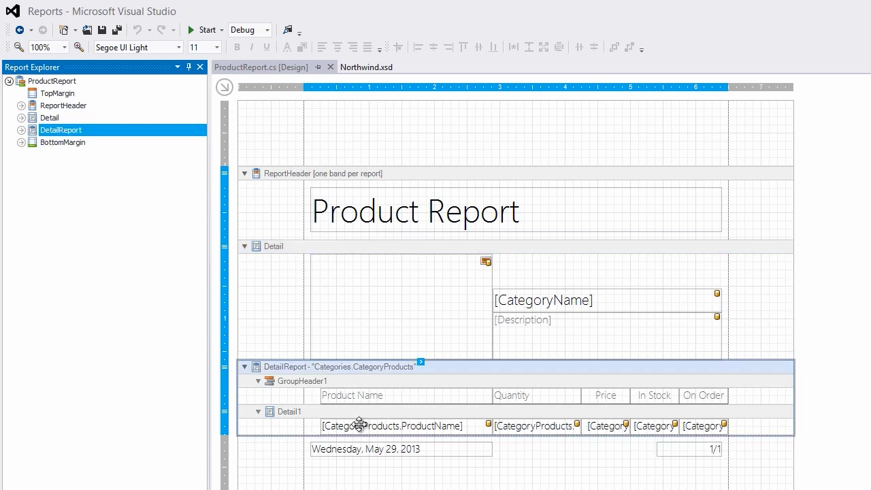
Step: Show the Field List with CategoryProducts expanded, preview the Beverages product list, then return to Designer
click(122, 25)
click(124, 39)
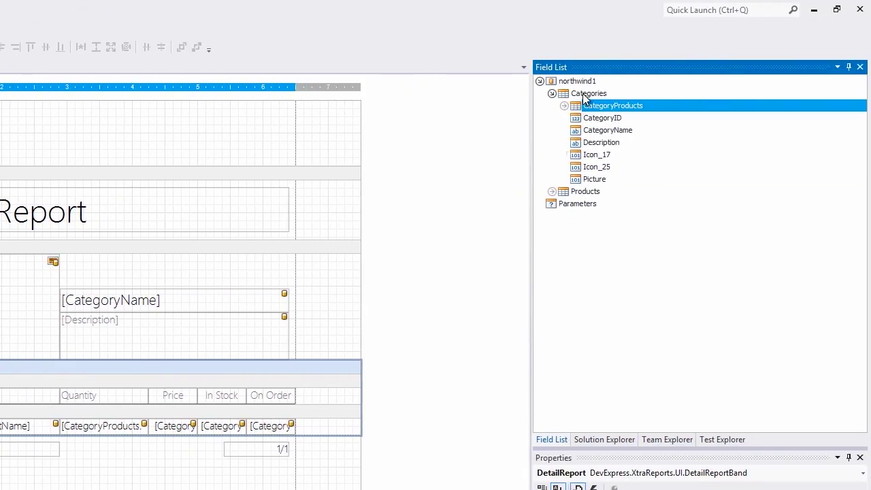
click(565, 107)
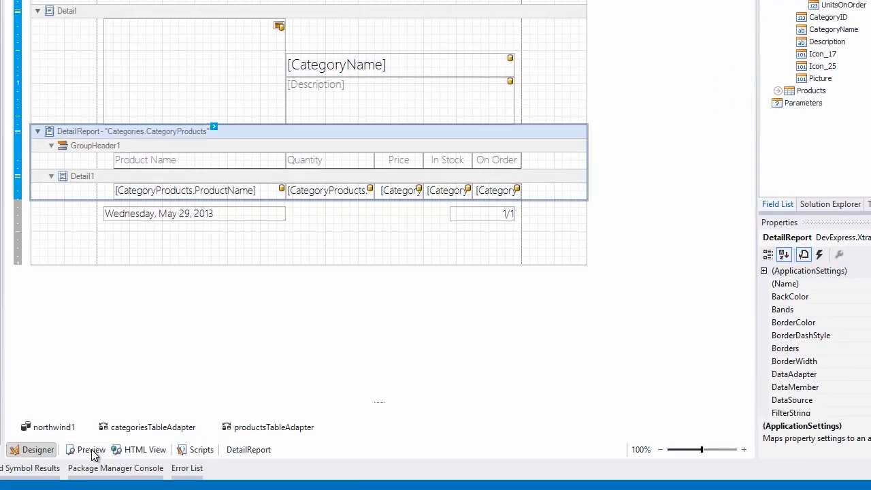
click(93, 452)
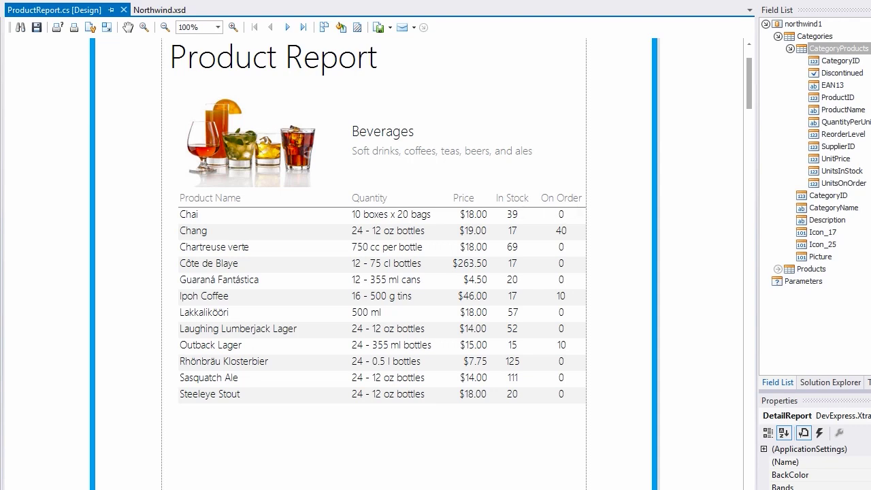
click(192, 485)
click(242, 430)
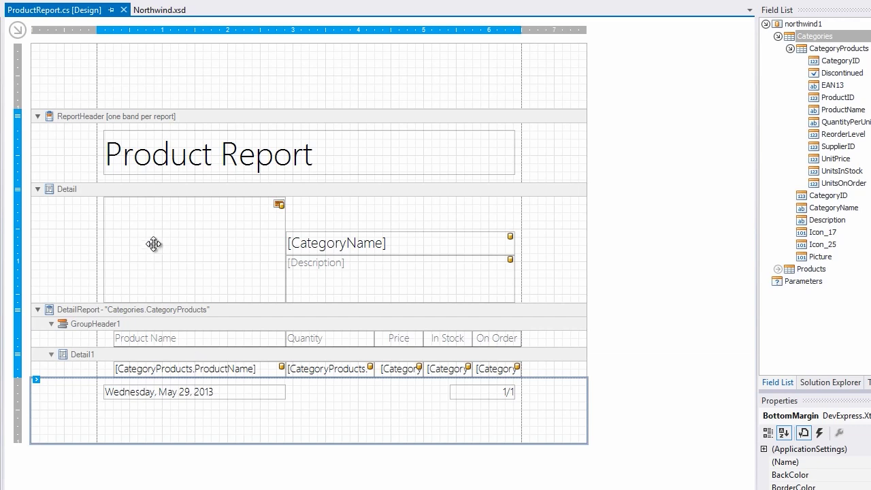
Step: Drag the GroupHeader1/Detail1 boundary down and move the five header labels to GroupHeader1's bottom
click(121, 191)
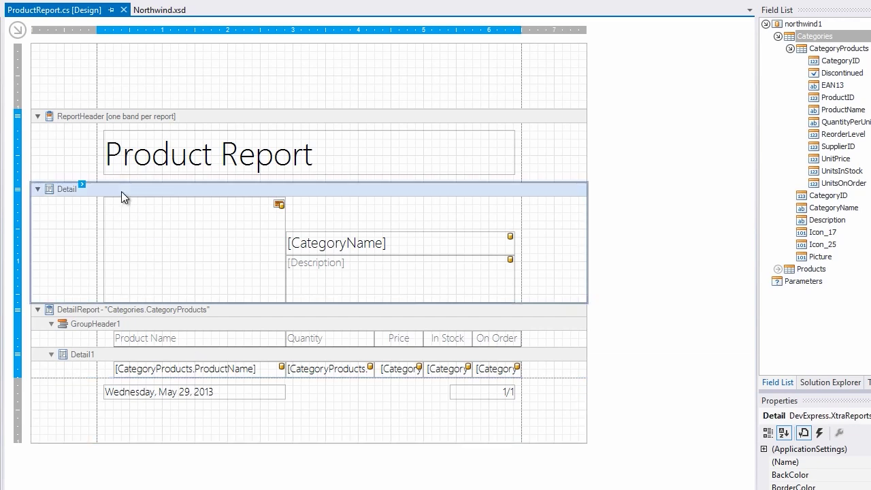
click(123, 310)
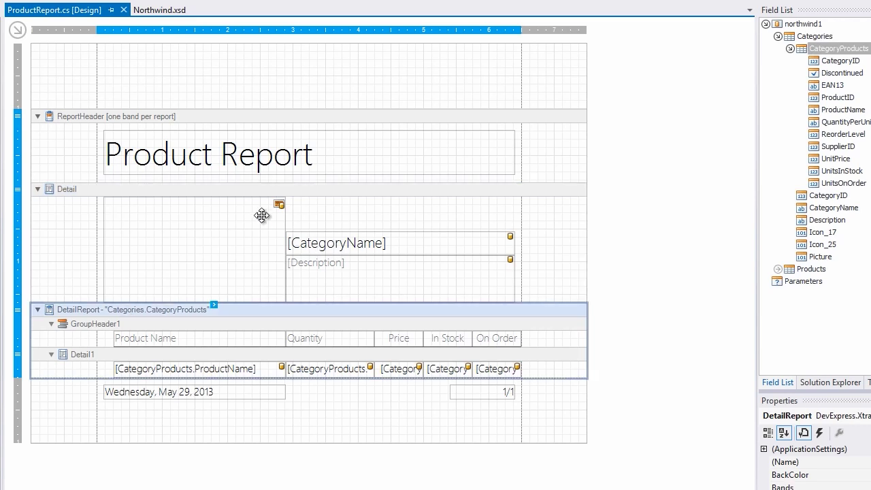
click(547, 353)
click(549, 342)
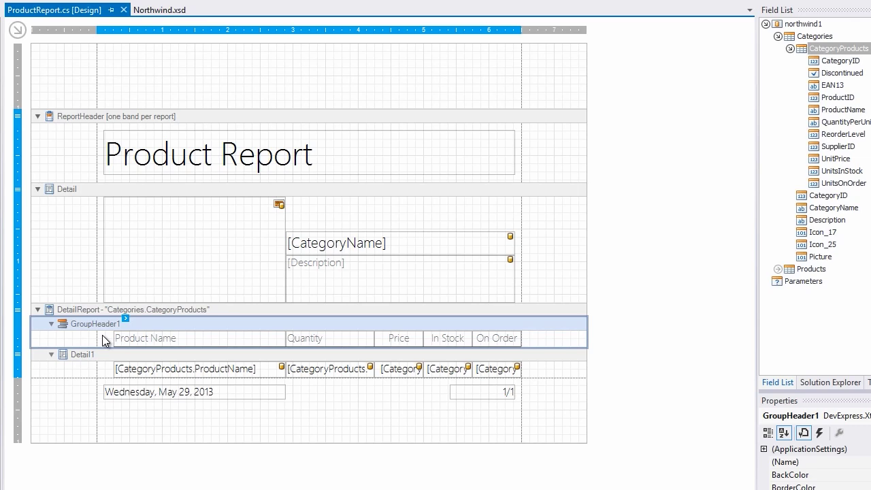
click(558, 354)
drag(561, 345, 426, 399)
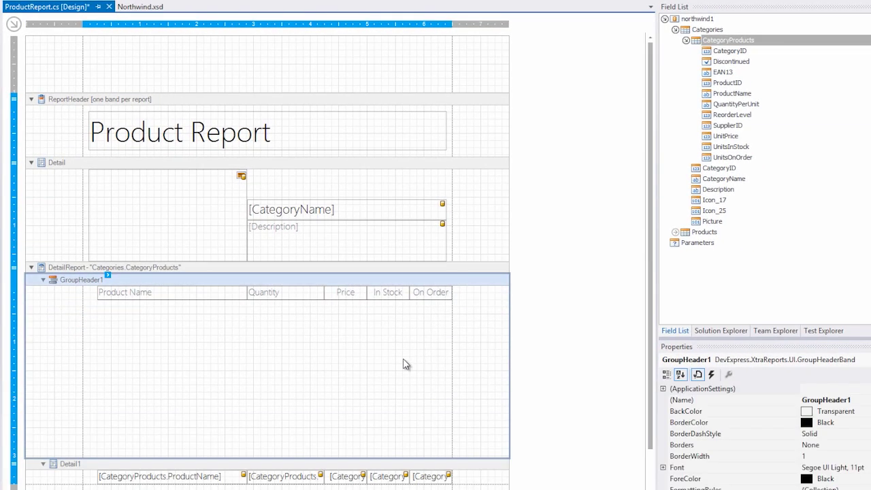
drag(91, 352, 428, 451)
click(307, 398)
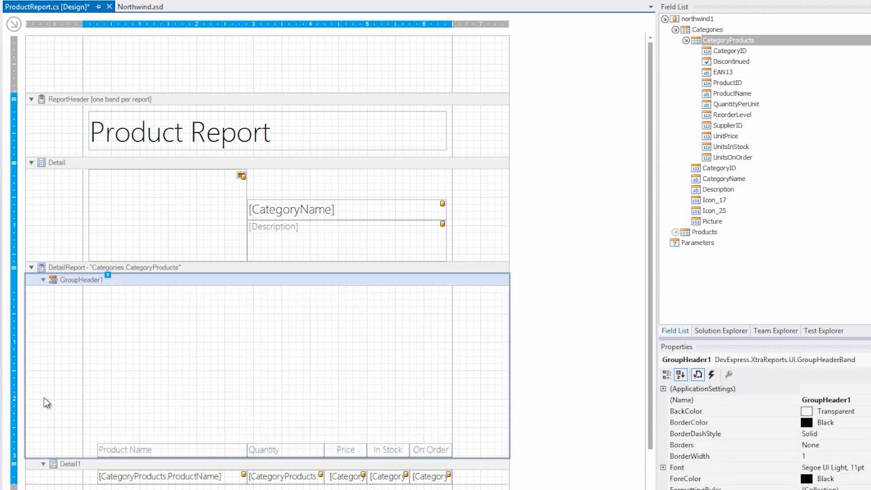
Step: Place an XRChart from the Toolbox into the GroupHeader1 band
key(ctrl+alt+x)
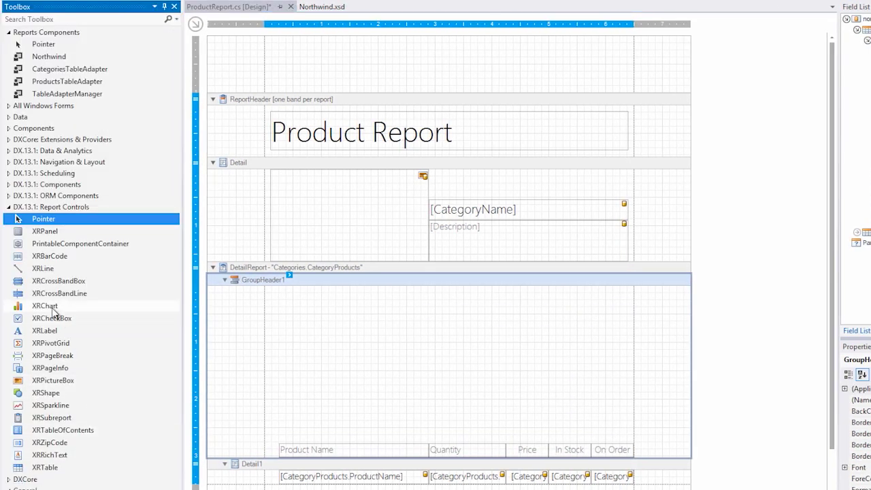
click(136, 307)
drag(160, 326, 359, 347)
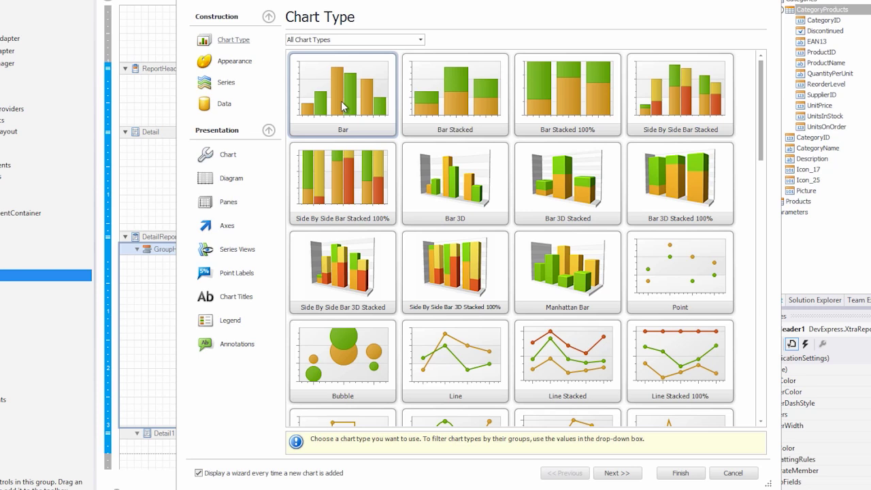
Step: In the Chart Wizard, remove both sample series and add one Bar series named InStock
click(237, 61)
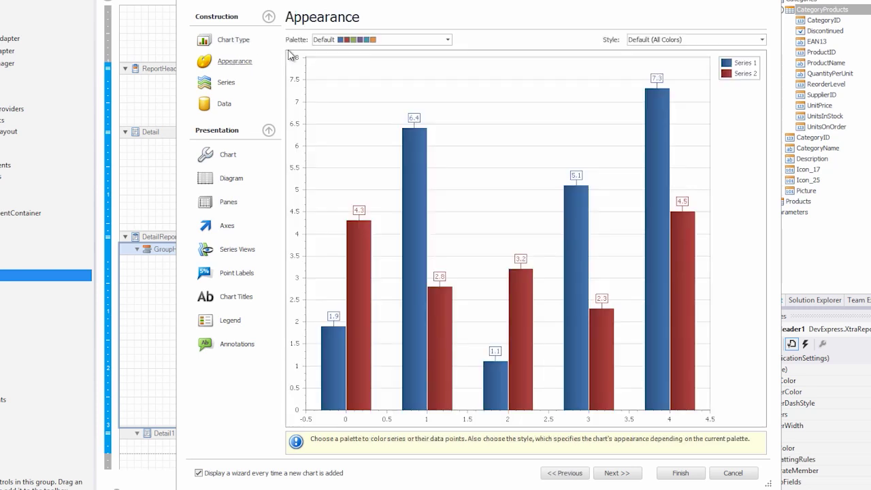
click(226, 82)
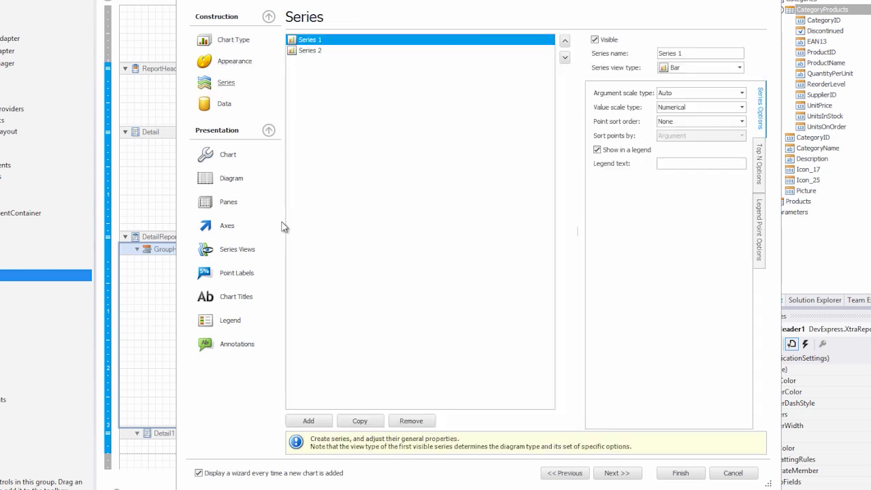
double_click(411, 422)
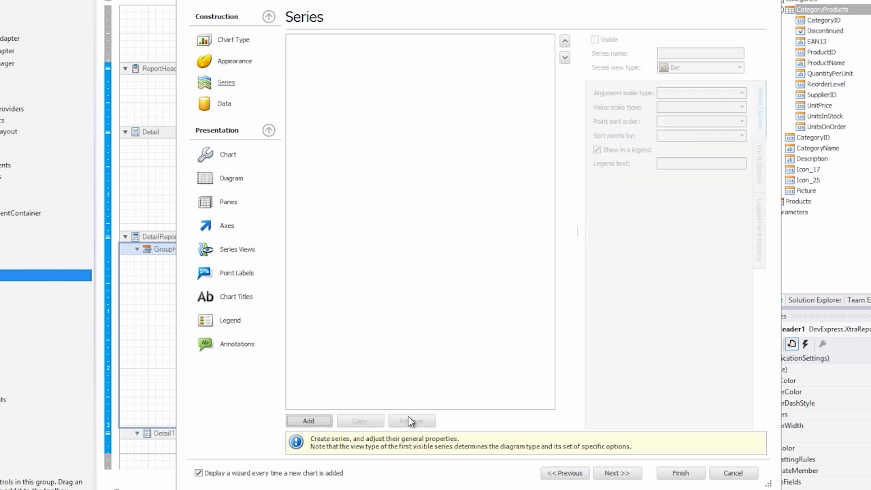
click(299, 421)
key(ctrl+a)
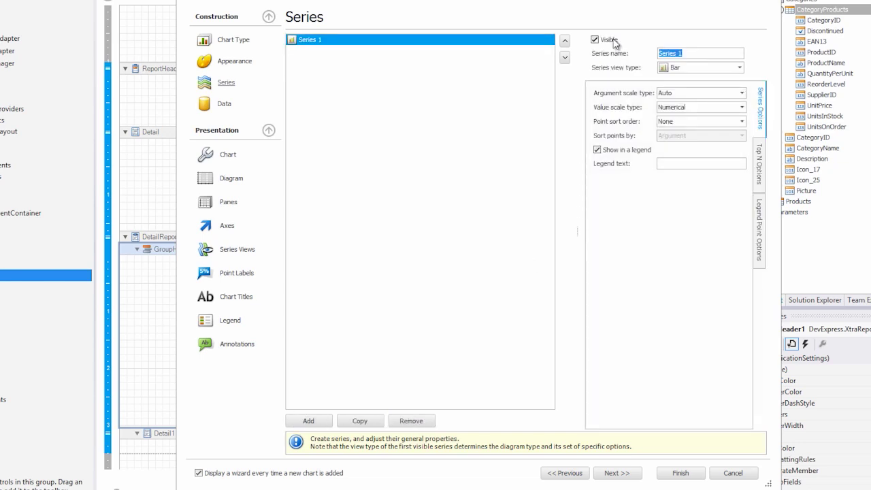
text(InStock)
Step: Bind InStock's argument to CategoryProducts.ProductName and its value to CategoryProducts.UnitsInStock
click(225, 104)
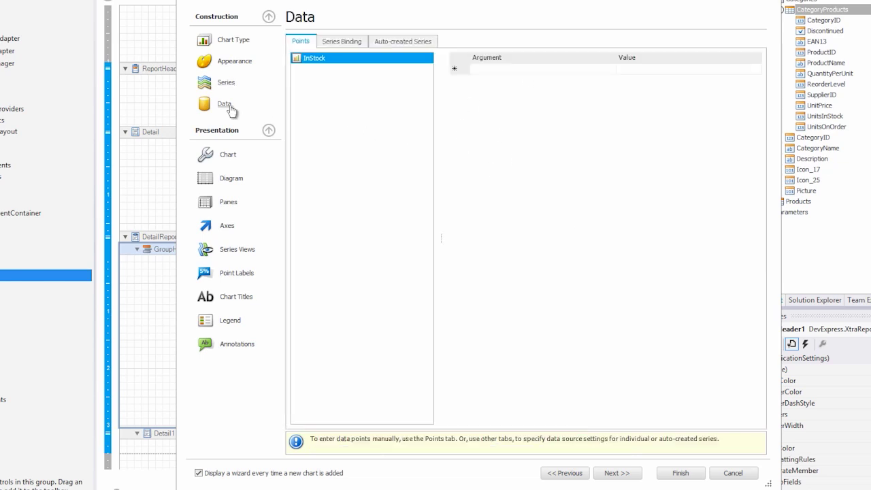
click(340, 42)
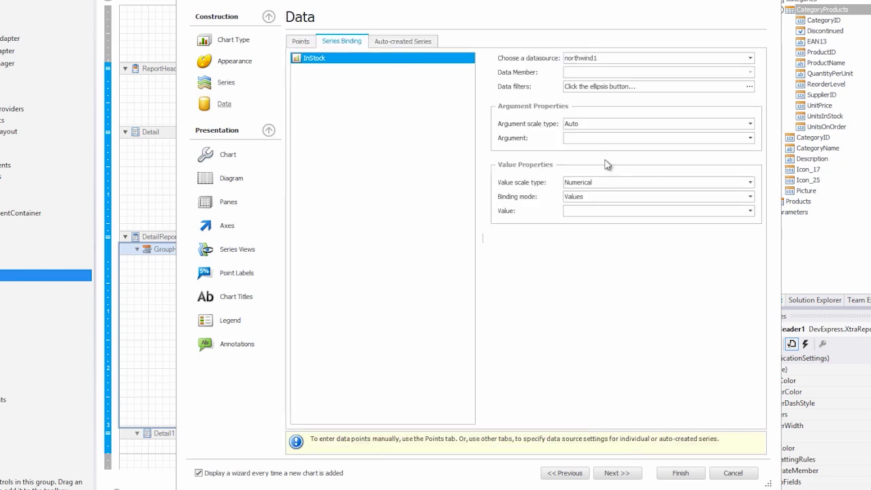
drag(536, 7, 752, 6)
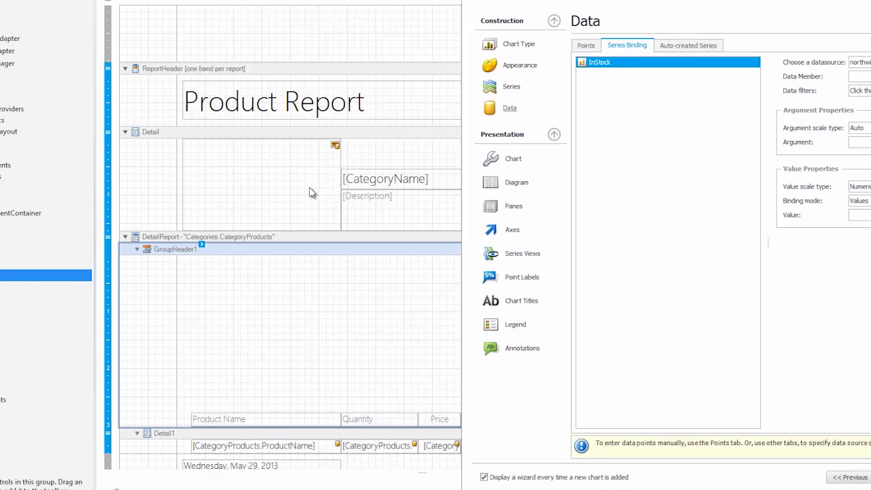
drag(644, 3, 423, 0)
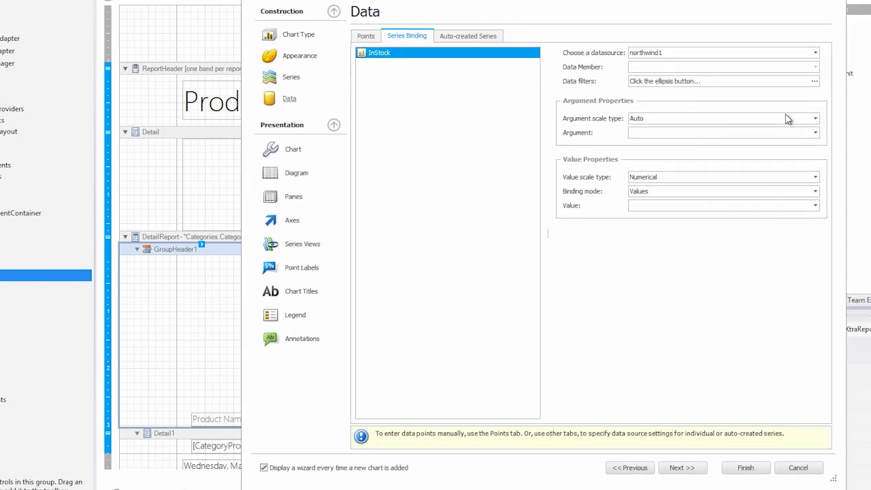
click(815, 133)
drag(805, 248, 798, 158)
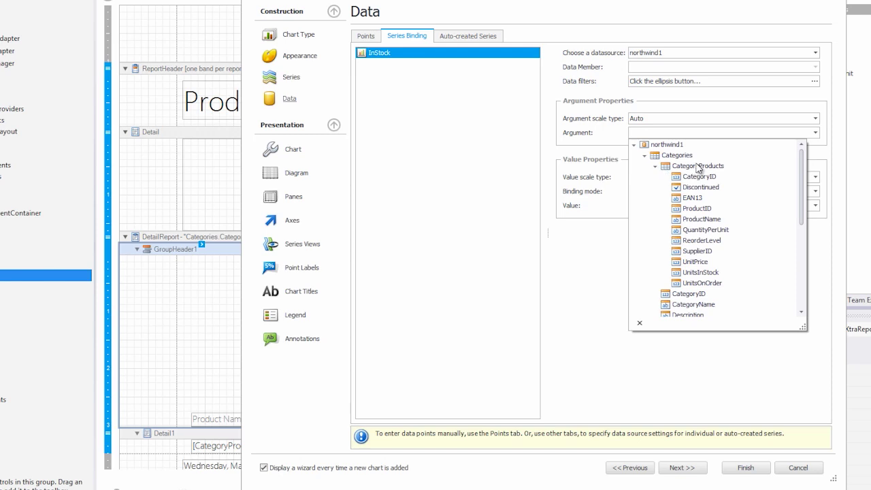
click(701, 219)
click(815, 206)
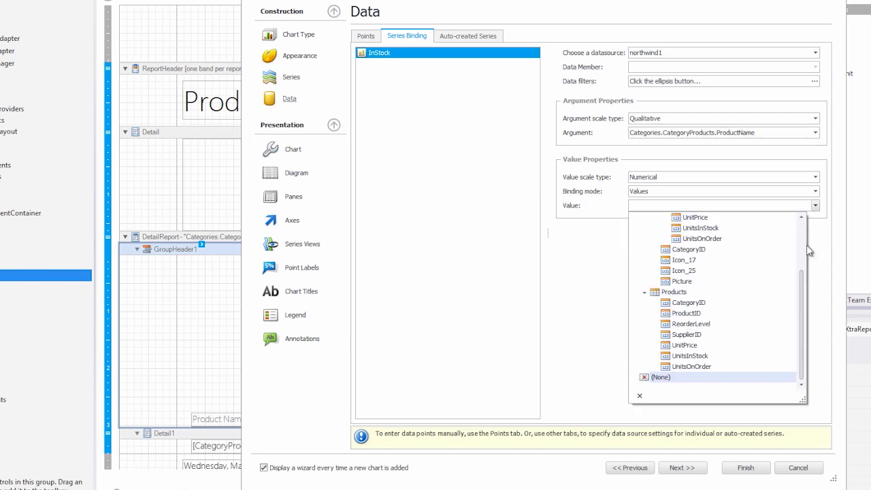
drag(799, 284, 798, 239)
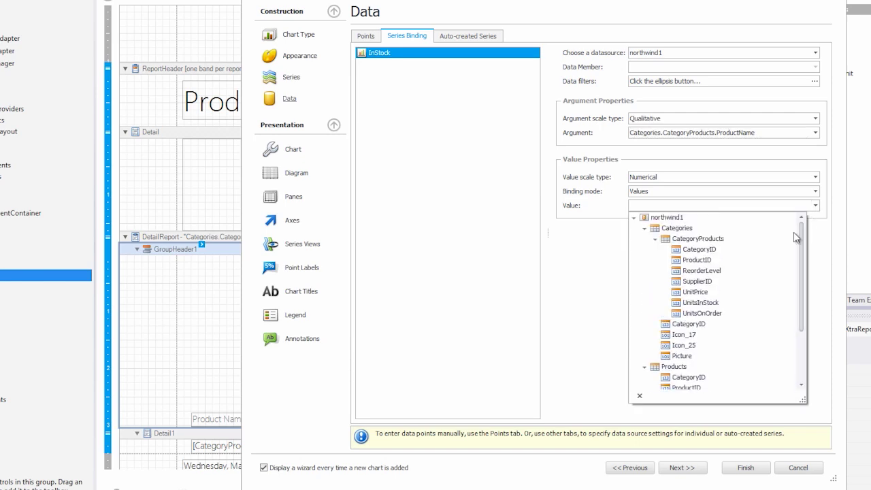
click(726, 299)
Step: Finish the wizard, widen the InStock chart across GroupHeader1, and open its Chart Tasks
click(746, 467)
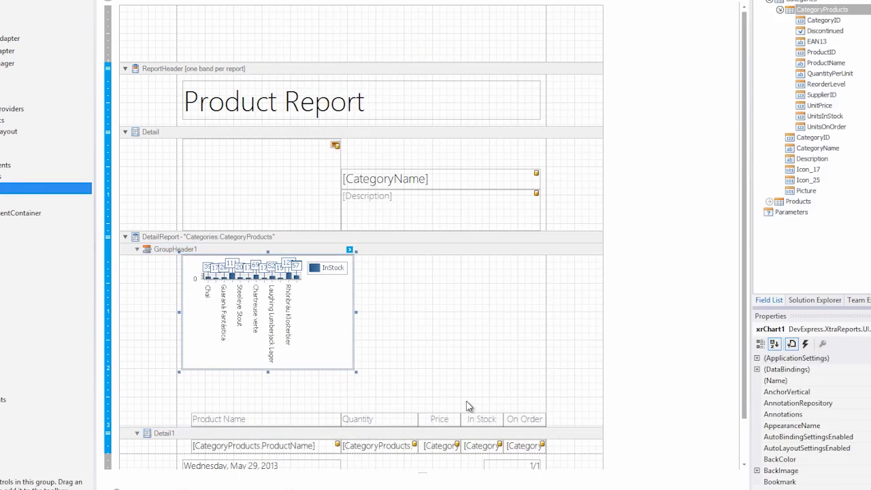
drag(355, 369, 549, 414)
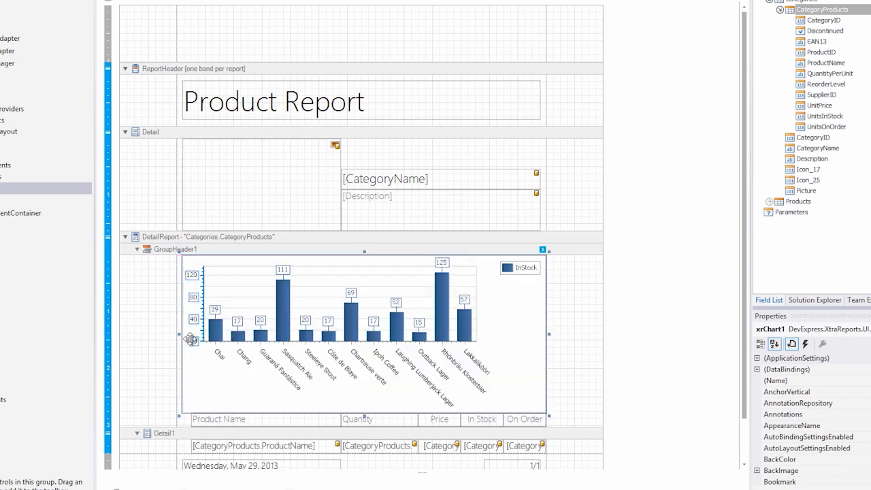
drag(181, 335, 191, 334)
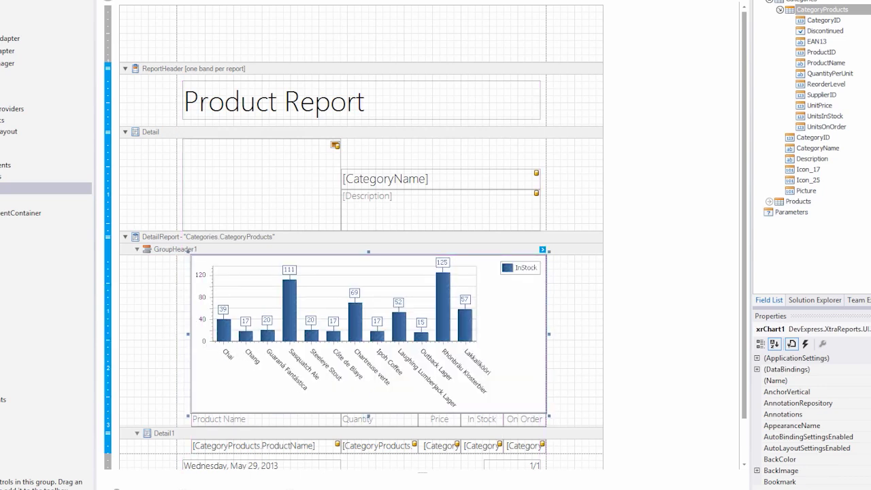
scroll(406, 345, down, 5)
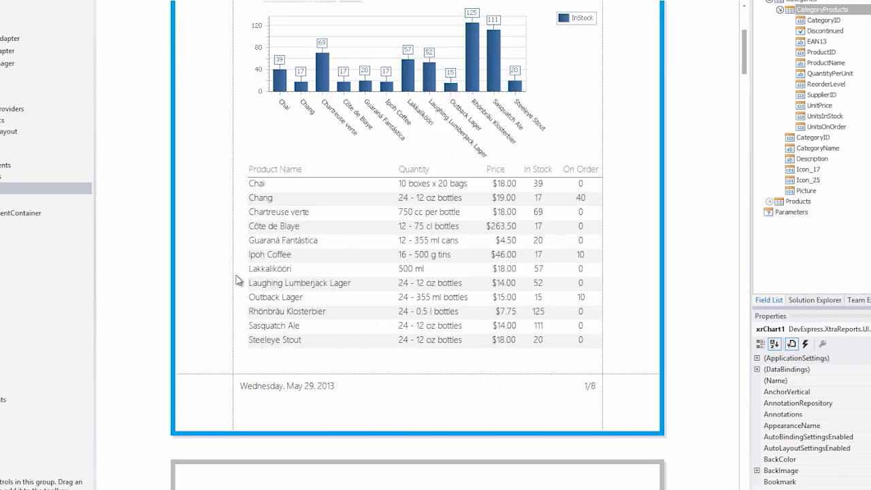
scroll(237, 280, up, 3)
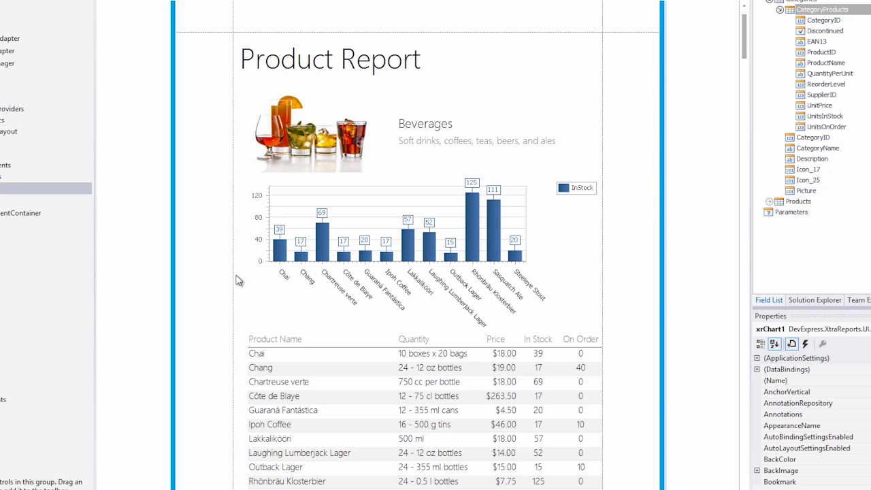
scroll(237, 279, down, 2)
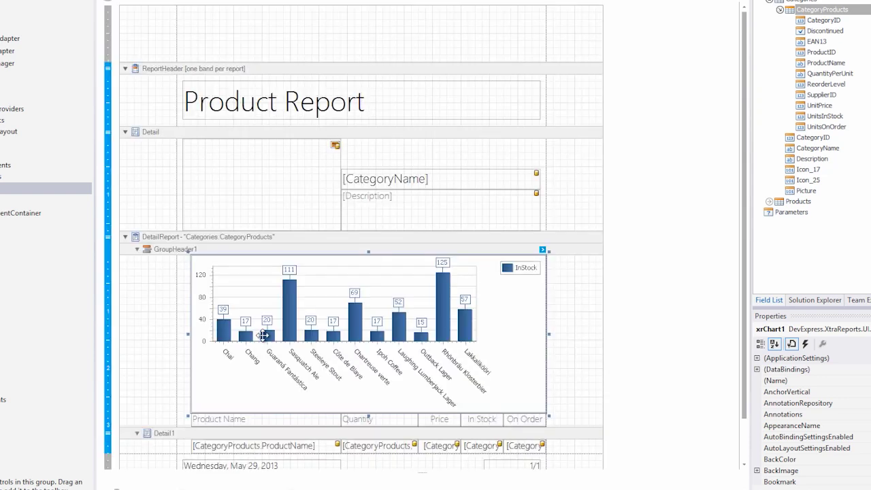
click(543, 250)
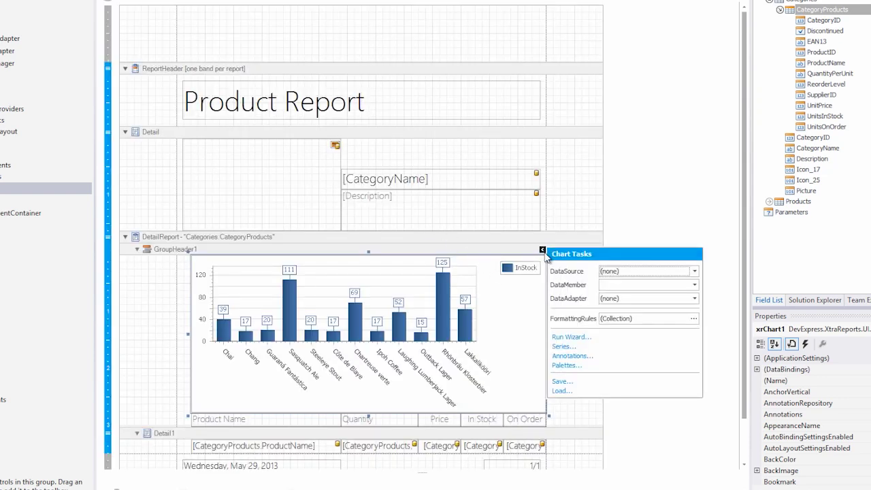
Step: Rerun the Chart Wizard and add a second Bar series named OnOrder
click(572, 338)
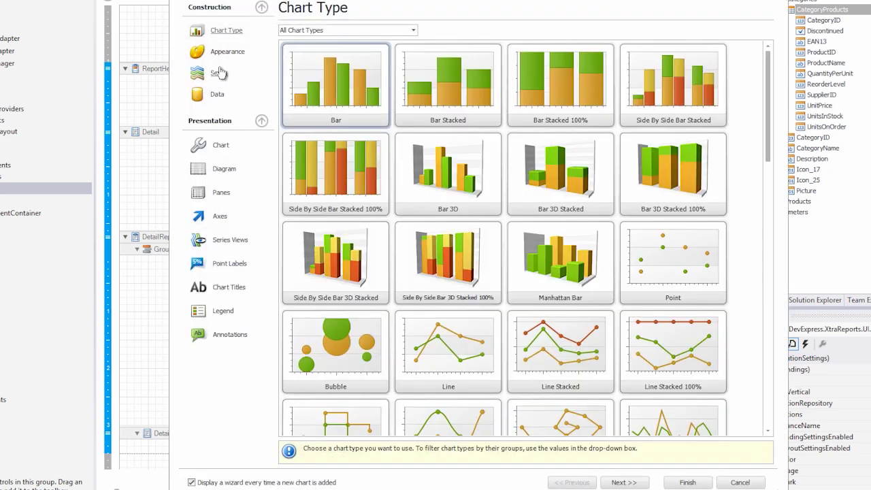
click(230, 80)
click(315, 433)
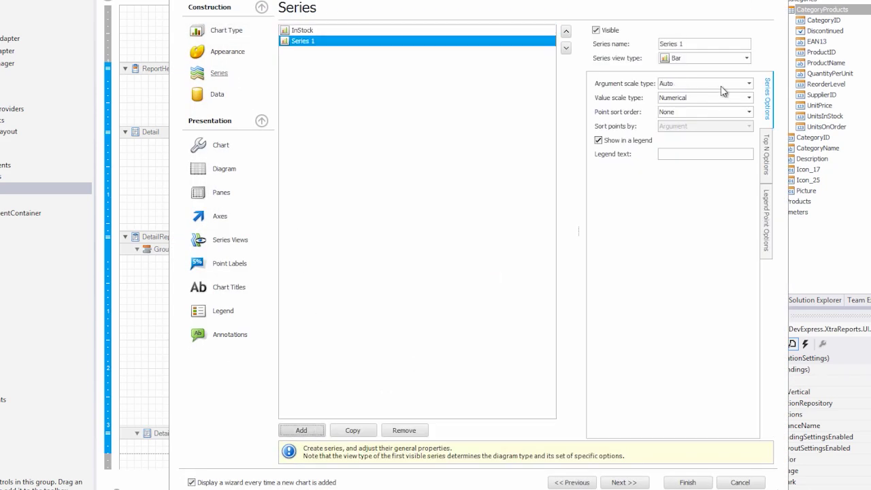
click(699, 43)
text(OnOrder)
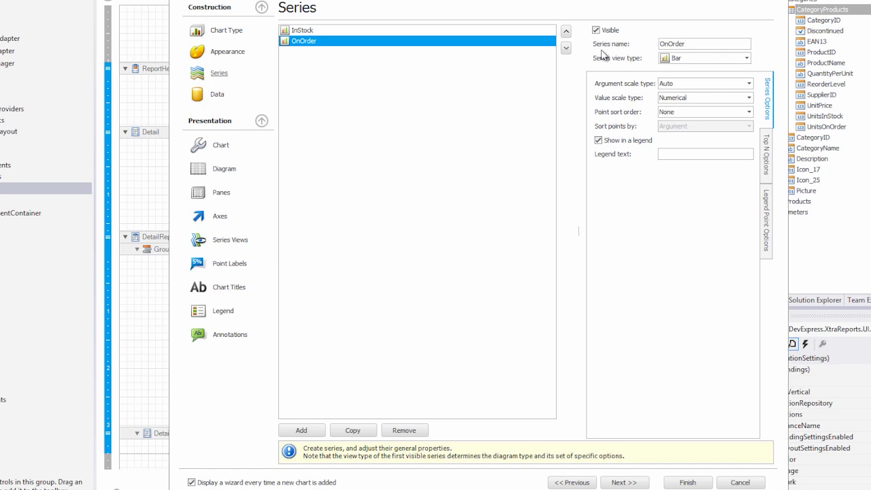
click(216, 95)
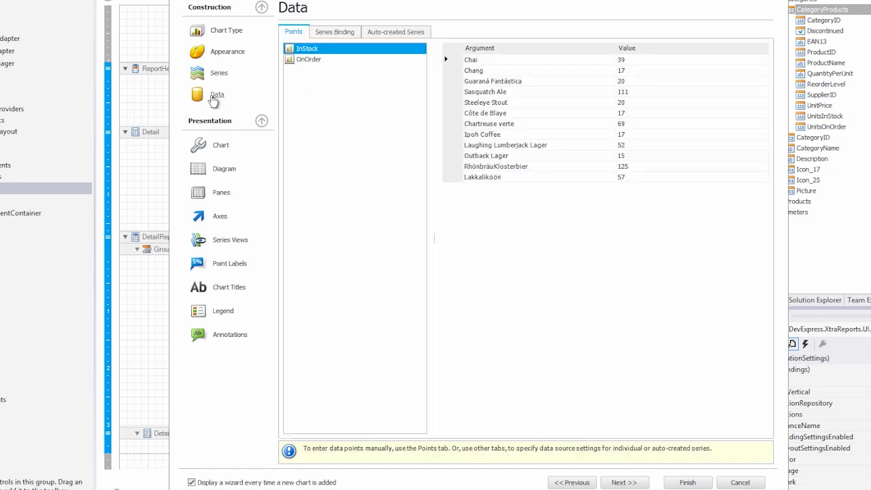
Step: Bind OnOrder's argument to CategoryProducts.ProductName and its value to CategoryProducts.UnitsOnOrder
click(334, 32)
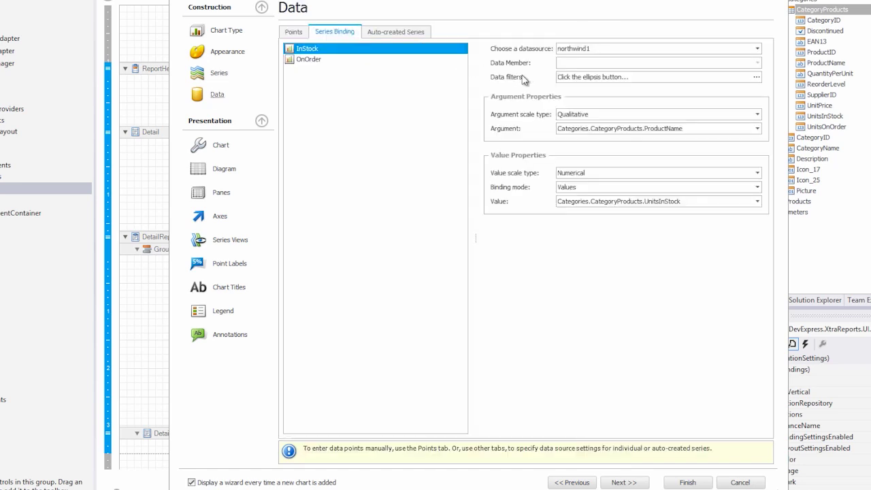
click(307, 60)
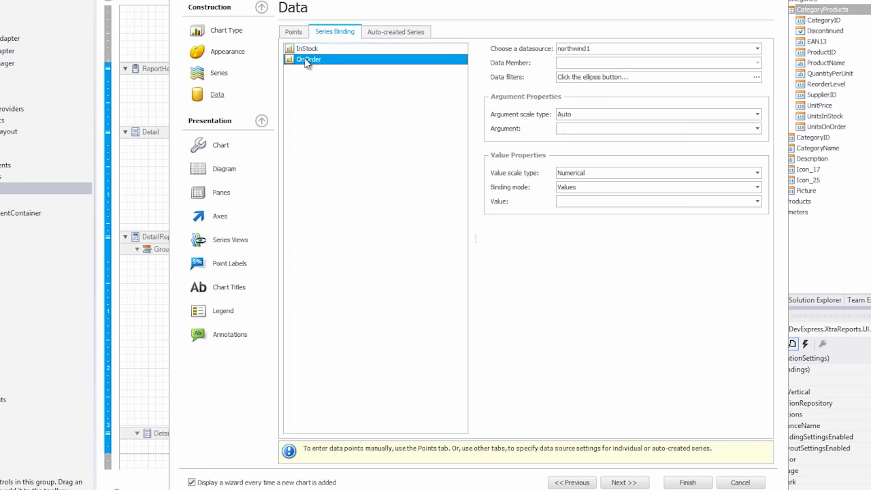
click(756, 128)
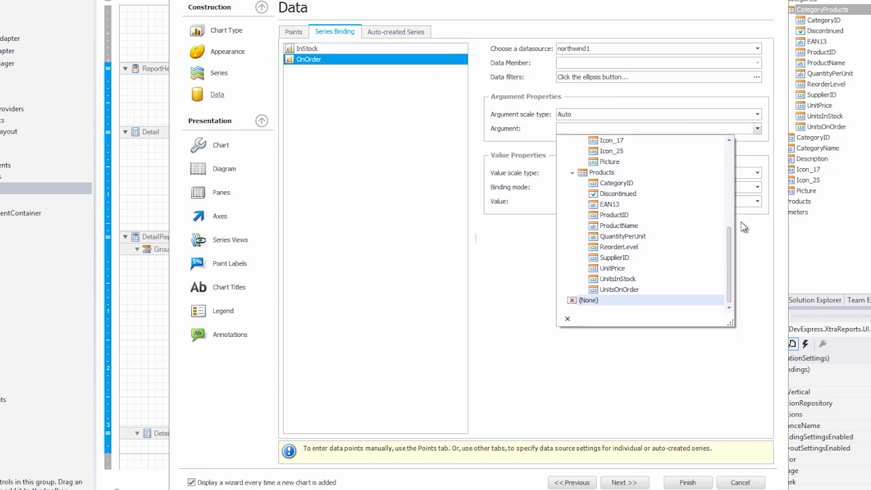
drag(732, 243, 728, 160)
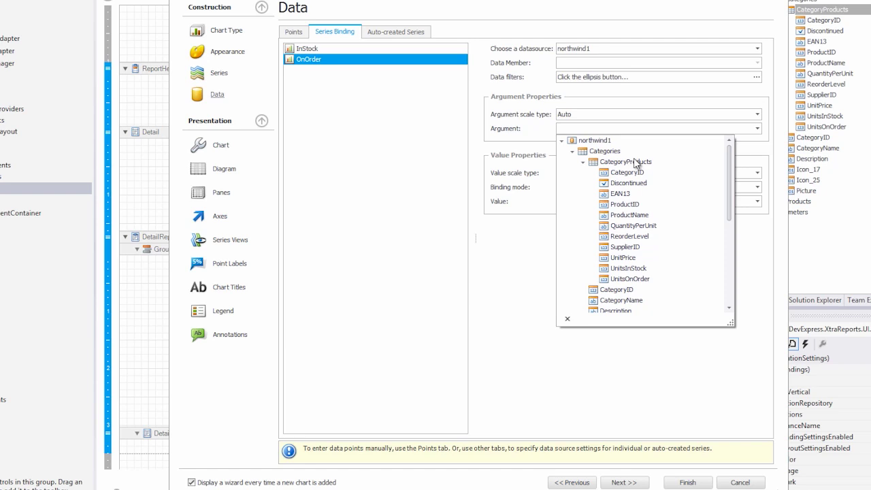
click(626, 217)
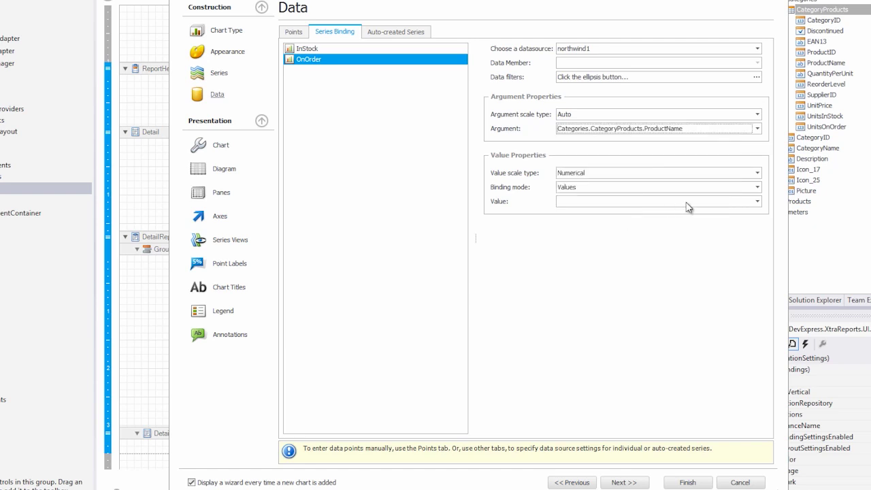
click(756, 203)
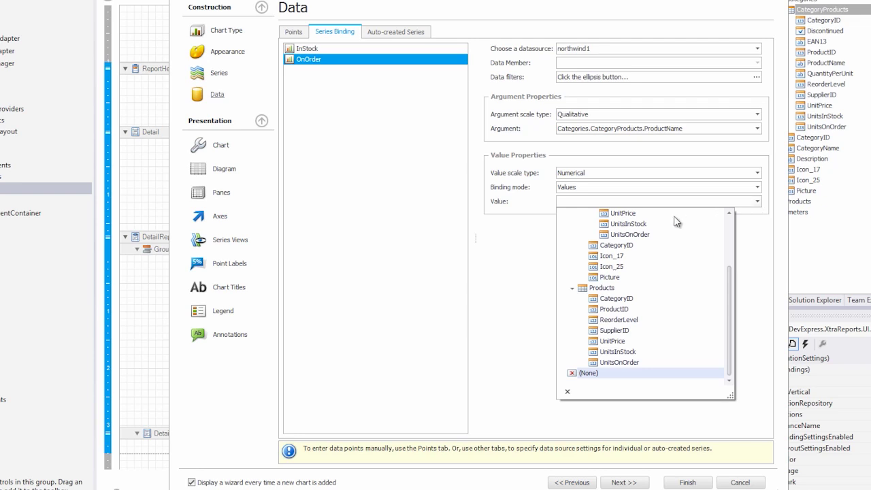
click(631, 234)
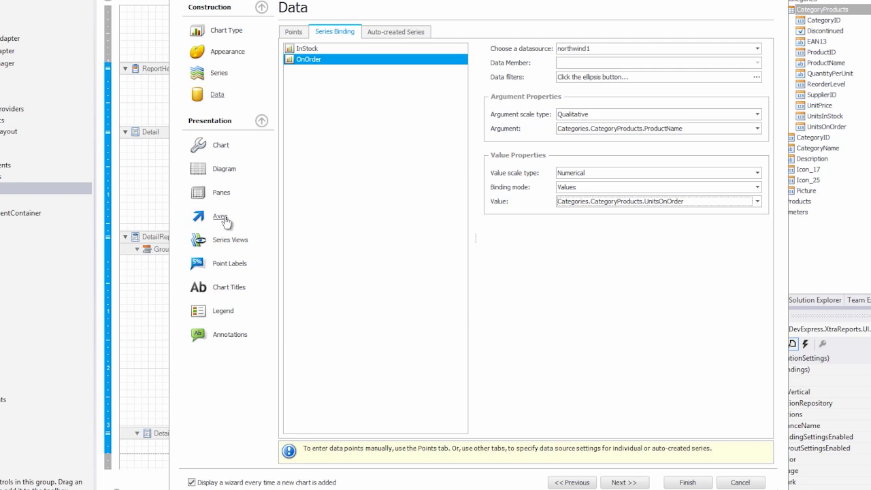
click(225, 222)
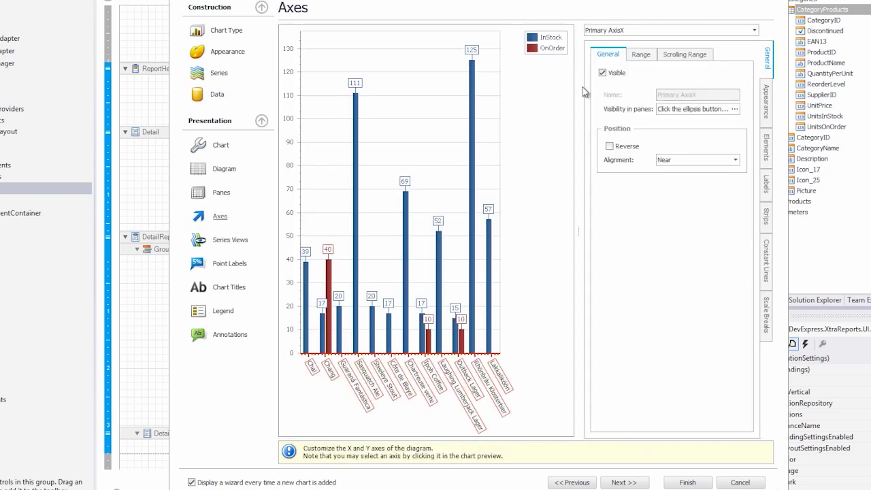
Step: Uncheck Visible for Primary AxisX so product names disappear from the chart
click(602, 72)
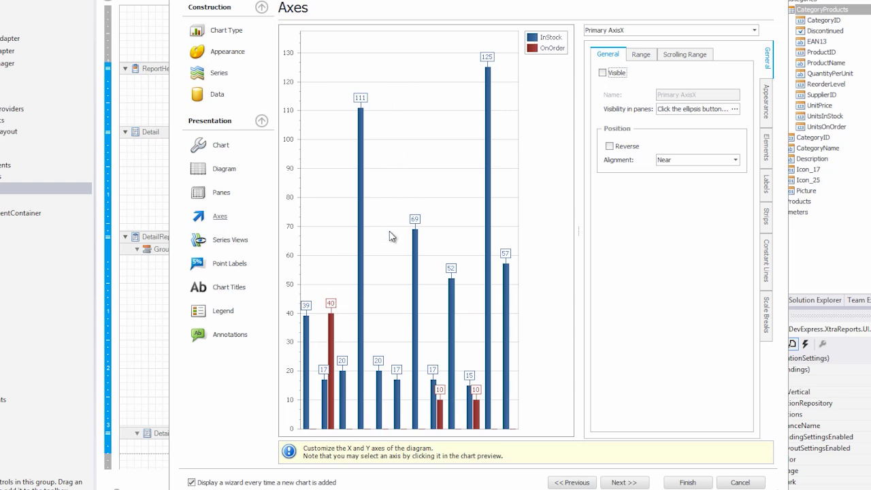
Step: Add a new pane, Pane 1, to the chart diagram's elements
click(220, 193)
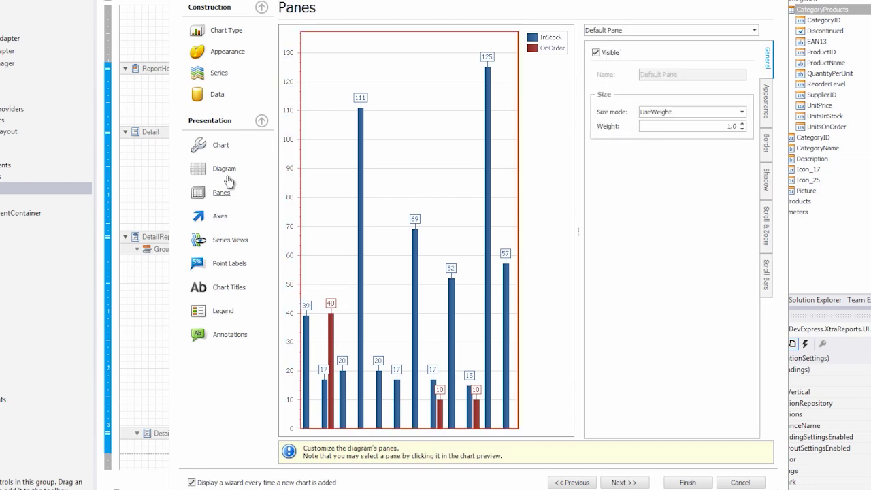
click(228, 172)
click(767, 99)
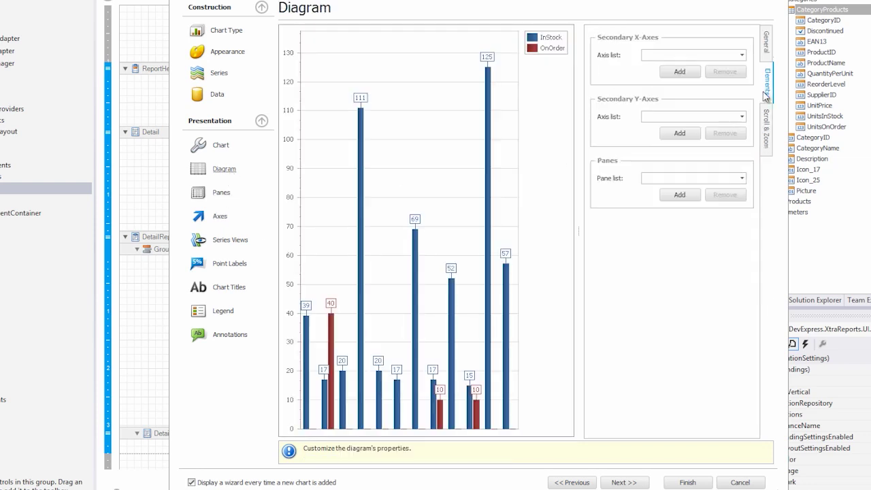
click(679, 196)
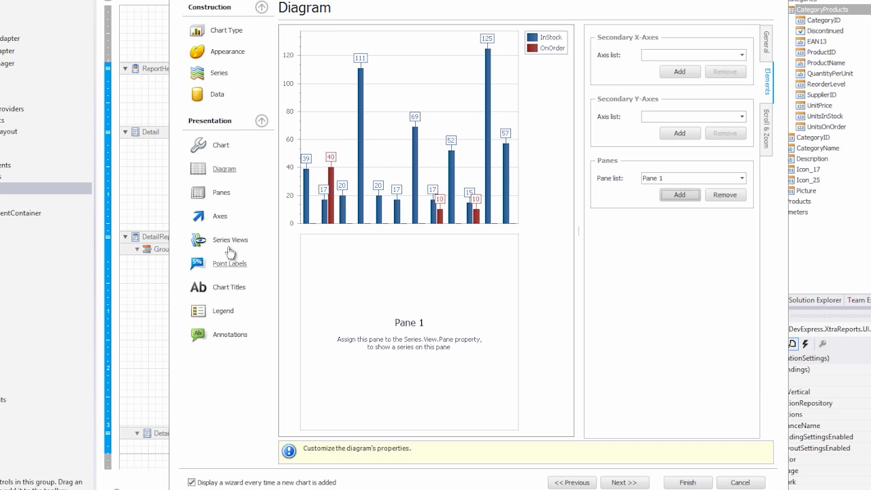
Step: Set the OnOrder series view's Pane to Pane 1, below the InStock bars
click(226, 243)
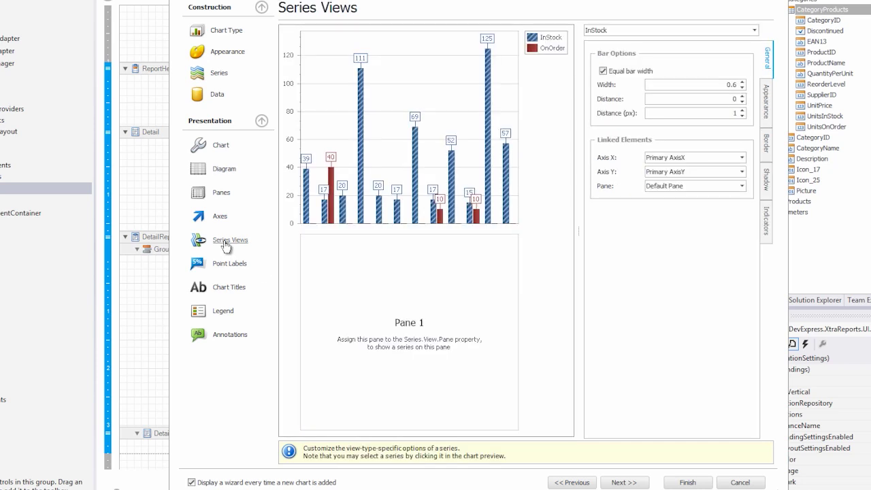
click(703, 31)
click(700, 51)
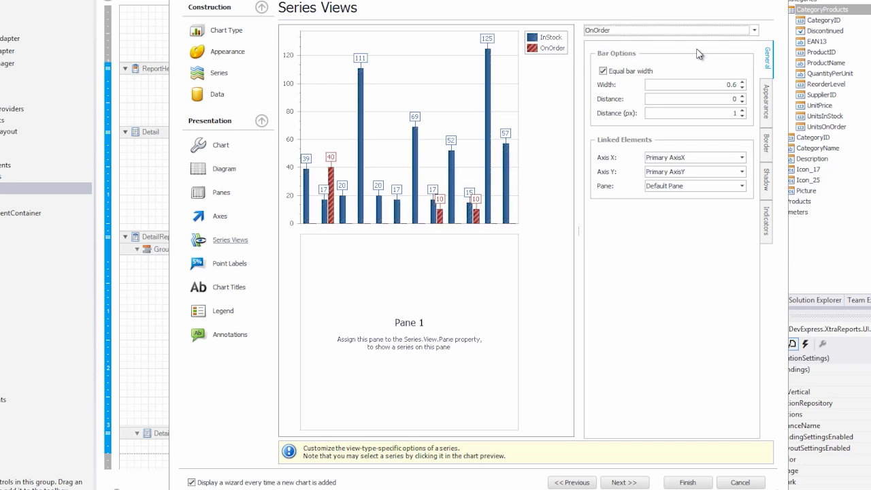
click(741, 186)
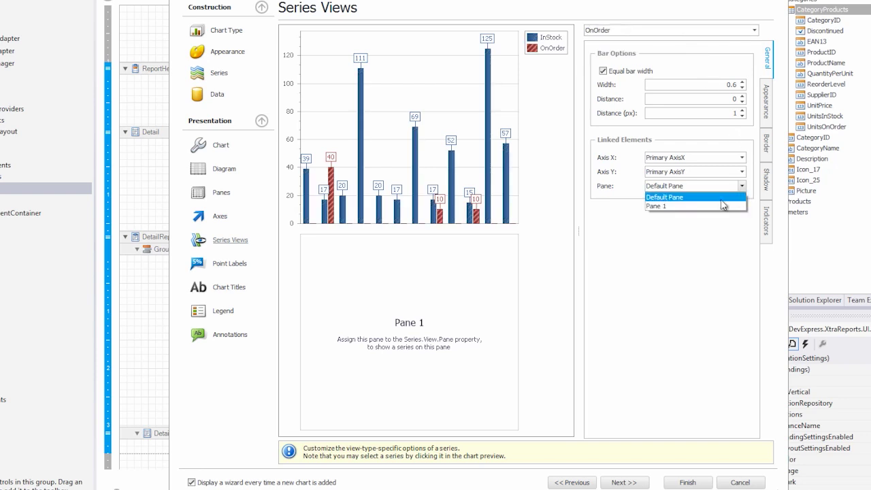
click(713, 206)
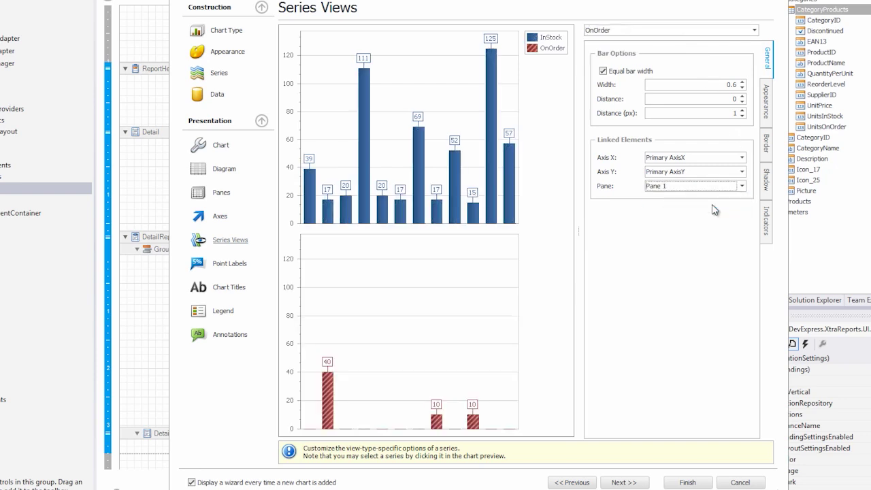
click(221, 264)
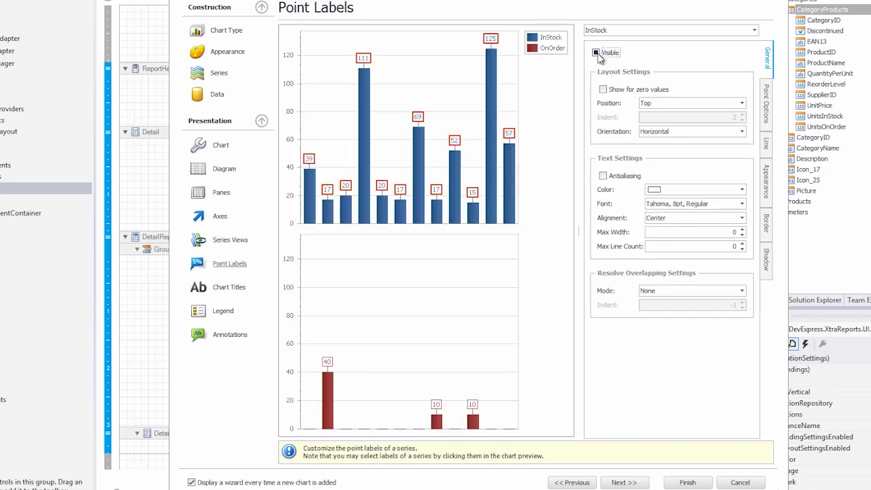
Step: Hide the InStock series' value labels and switch to the OnOrder series
click(597, 54)
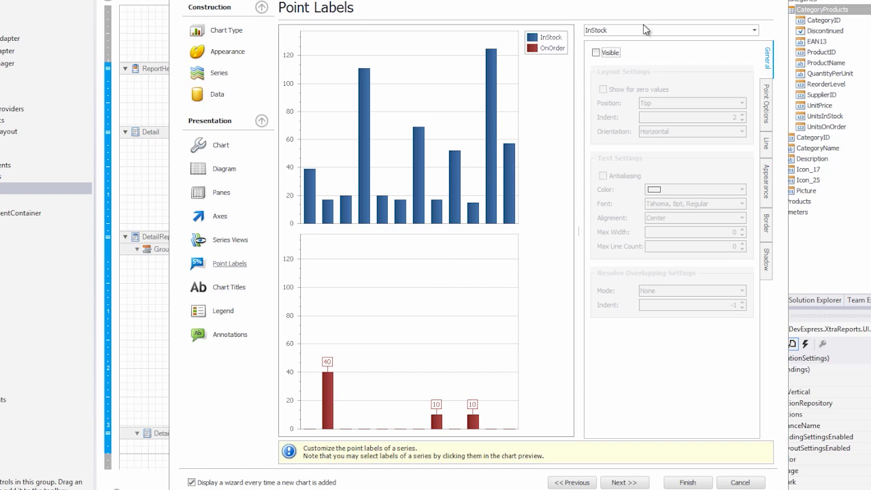
click(629, 30)
click(627, 51)
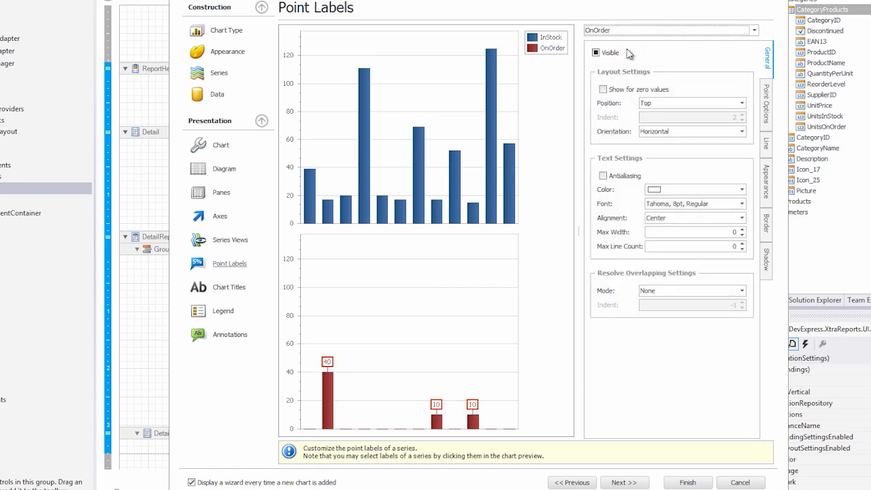
Step: Set OnOrder point labels to show the Argument, with Resolve Overlapping Mode set to Default
click(767, 109)
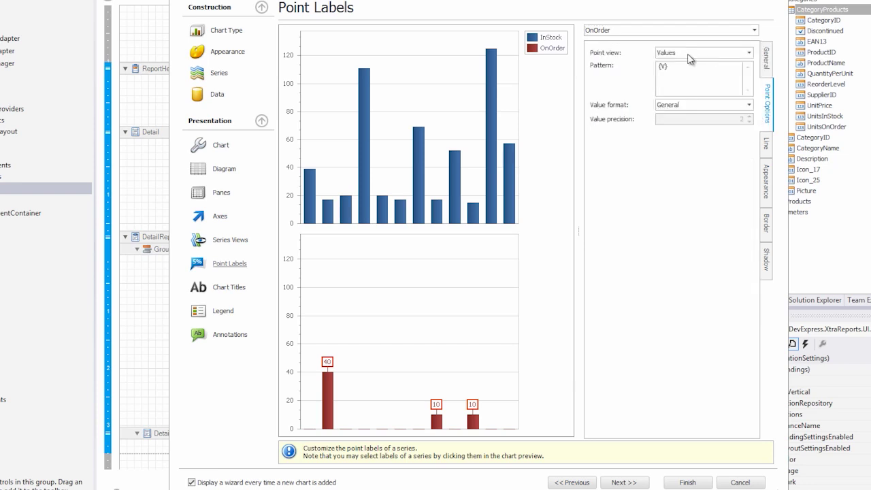
click(722, 54)
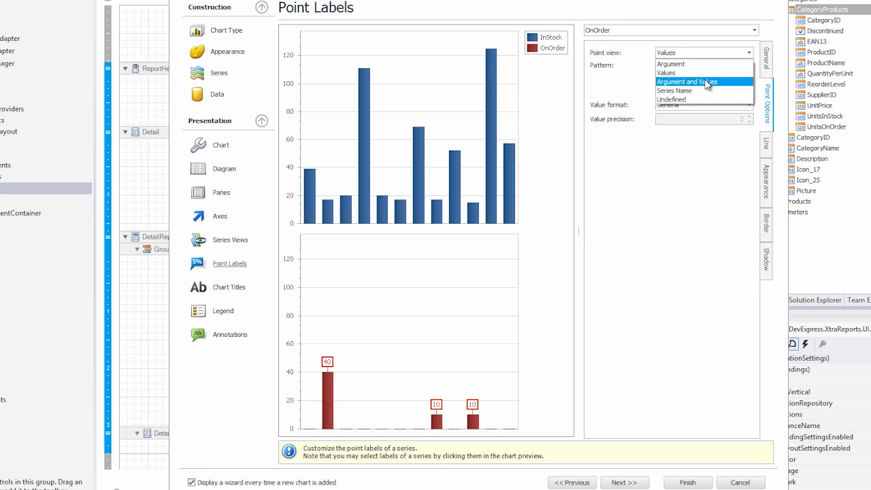
click(708, 65)
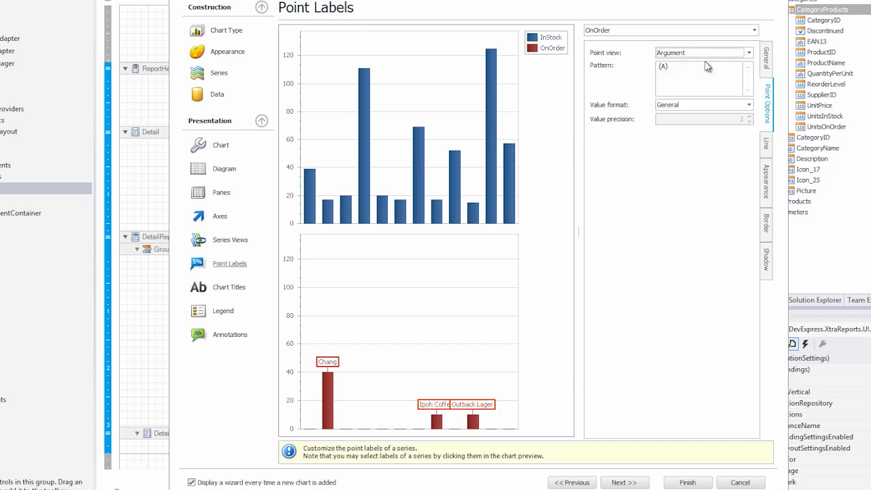
click(765, 64)
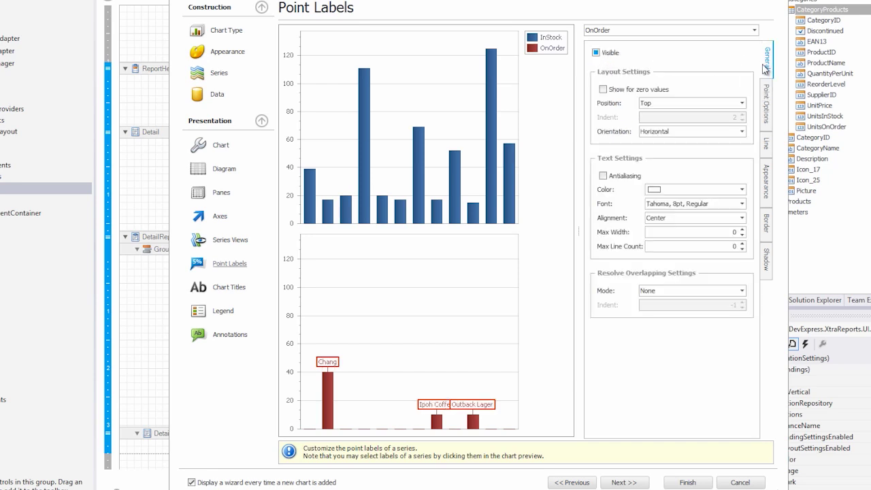
click(684, 291)
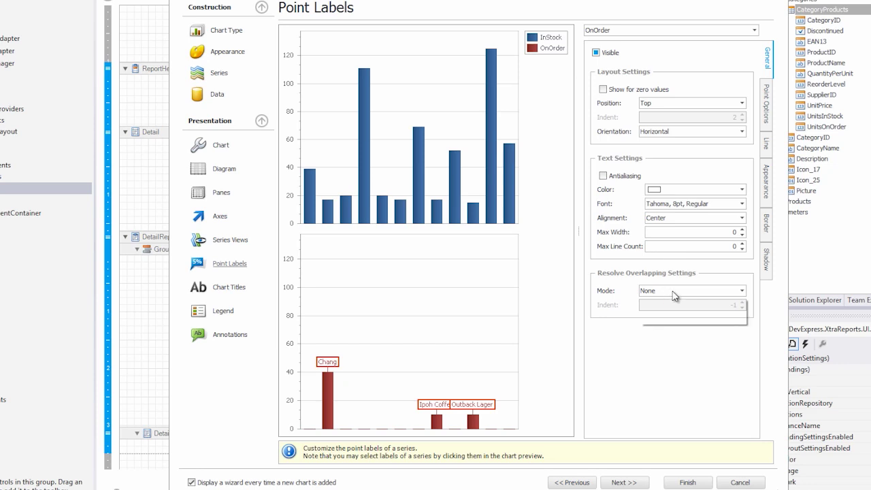
click(673, 308)
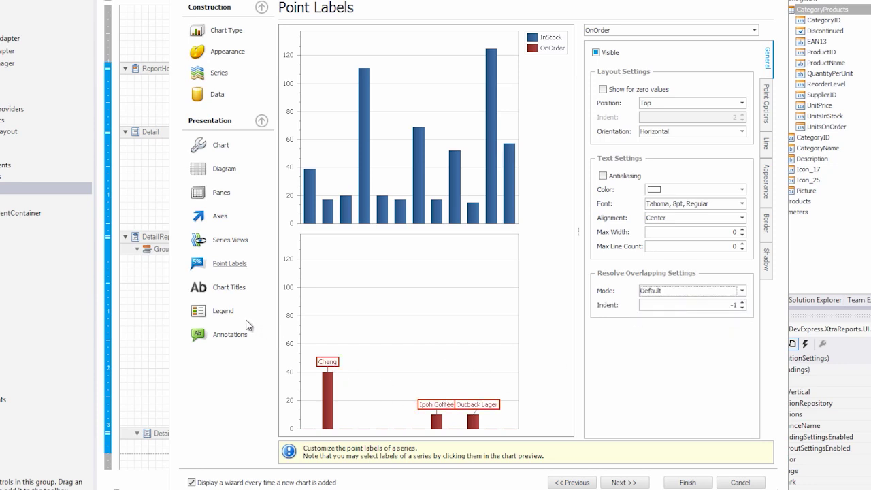
click(225, 313)
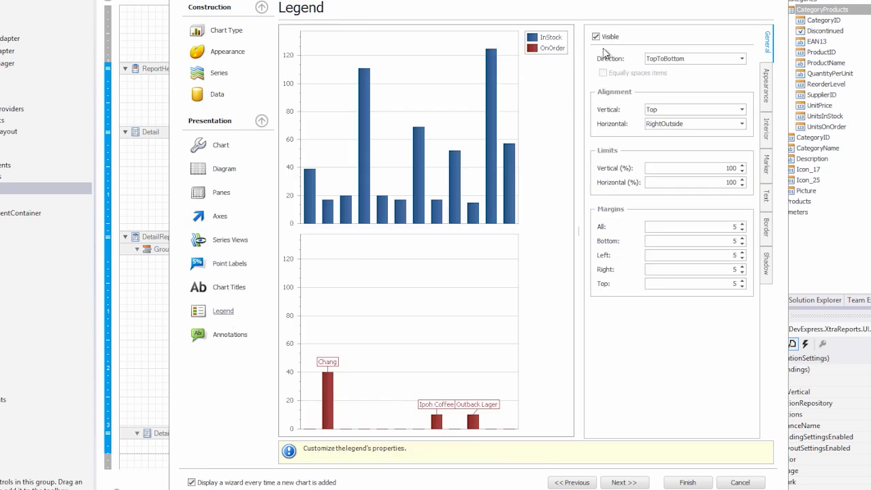
Step: Hide the chart legend and add a chart title reading 'In Stock vs On Order'
click(605, 37)
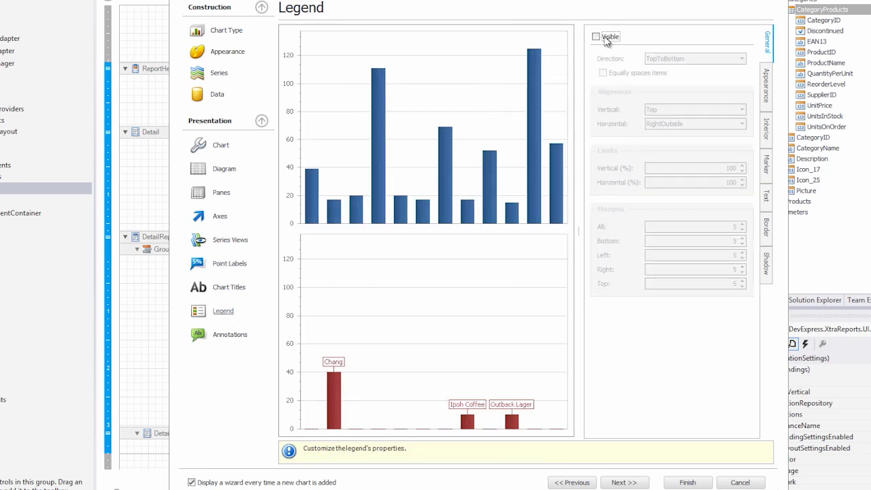
click(239, 290)
click(689, 47)
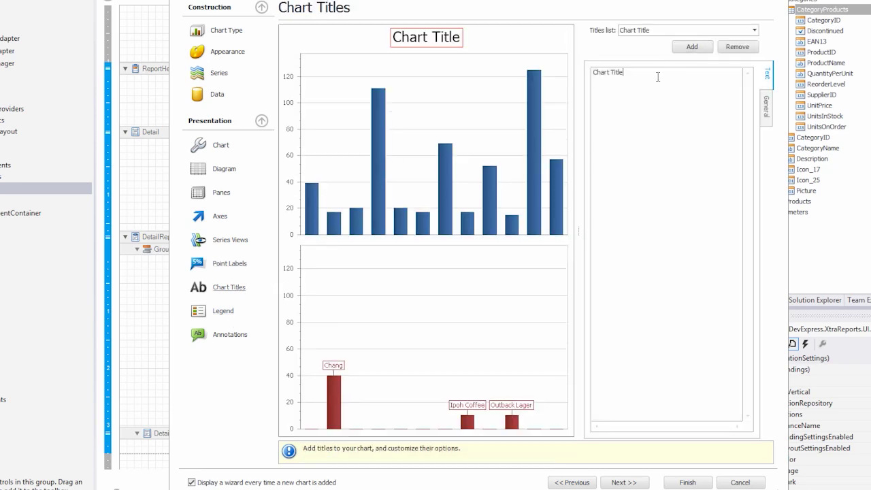
drag(658, 78, 575, 70)
text(In Stock vs On Order)
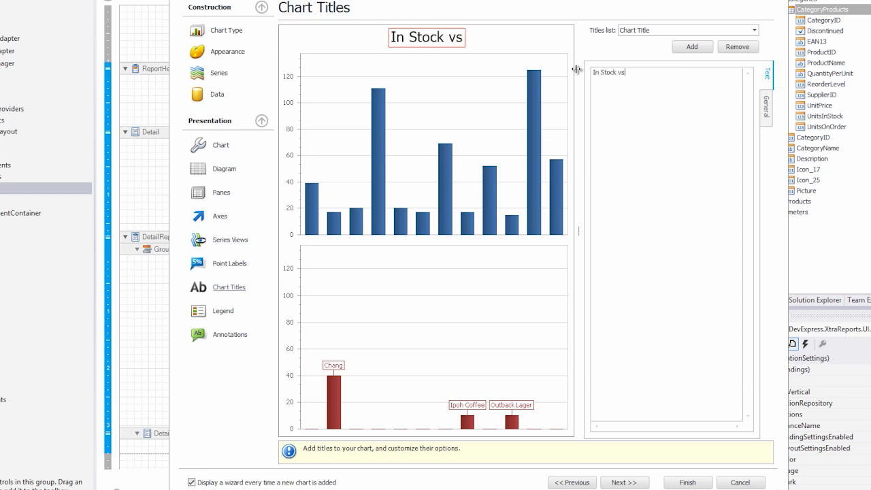
Step: Dock the title to the Right in Segoe UI Light 10pt, then finish the wizard
click(765, 109)
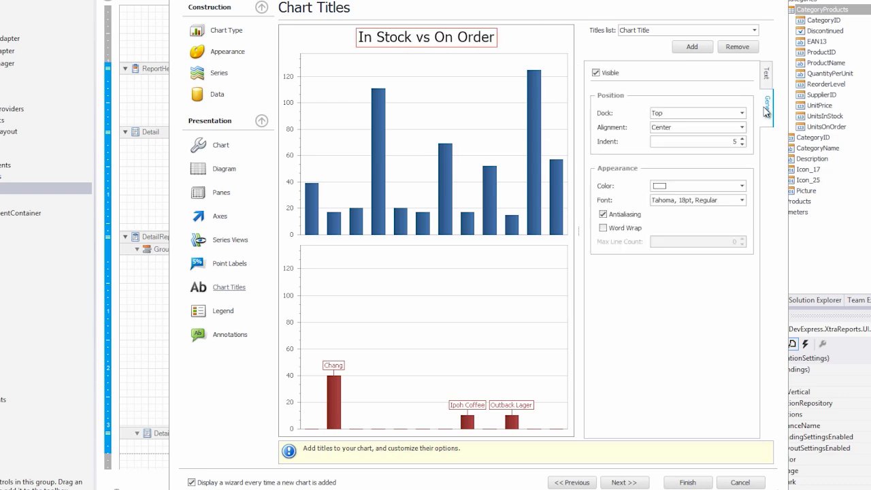
click(741, 113)
click(727, 149)
click(742, 200)
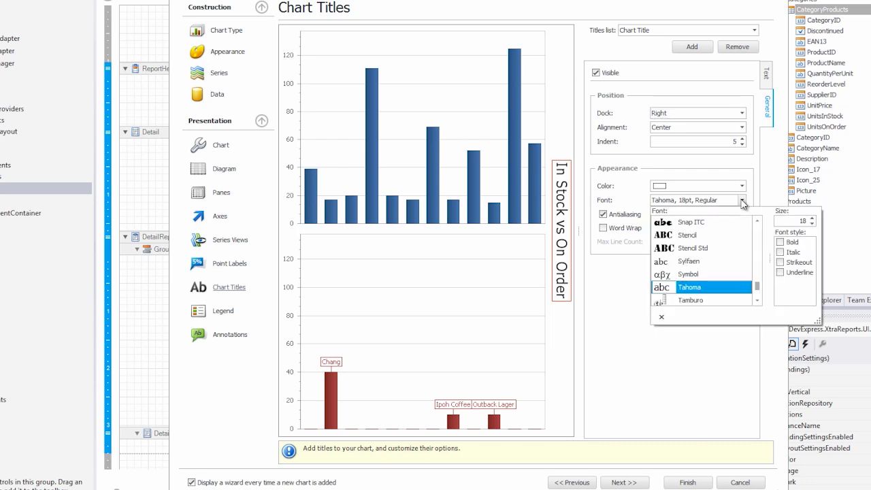
scroll(760, 288, down, 3)
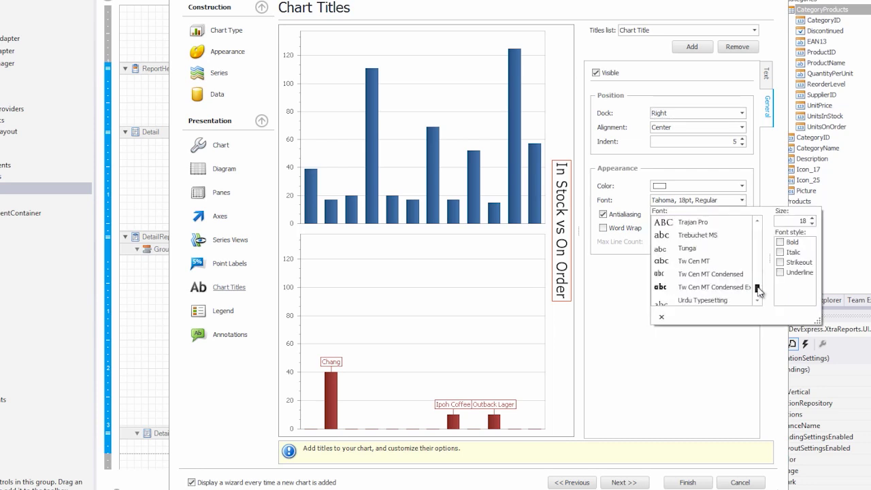
scroll(760, 289, up, 2)
click(758, 222)
scroll(758, 222, up, 3)
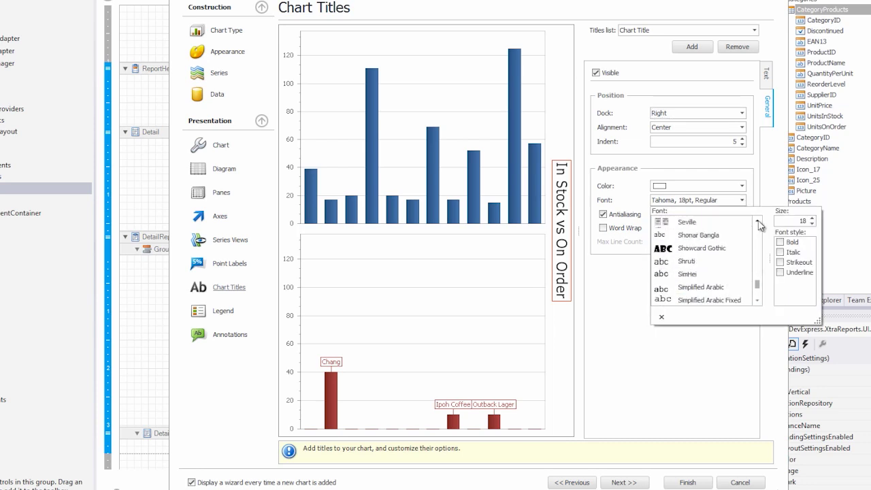
click(814, 229)
click(732, 252)
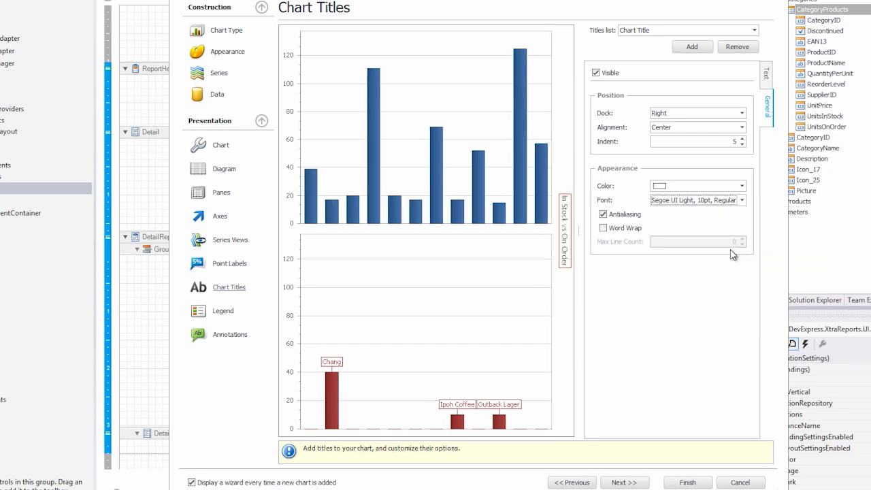
click(687, 482)
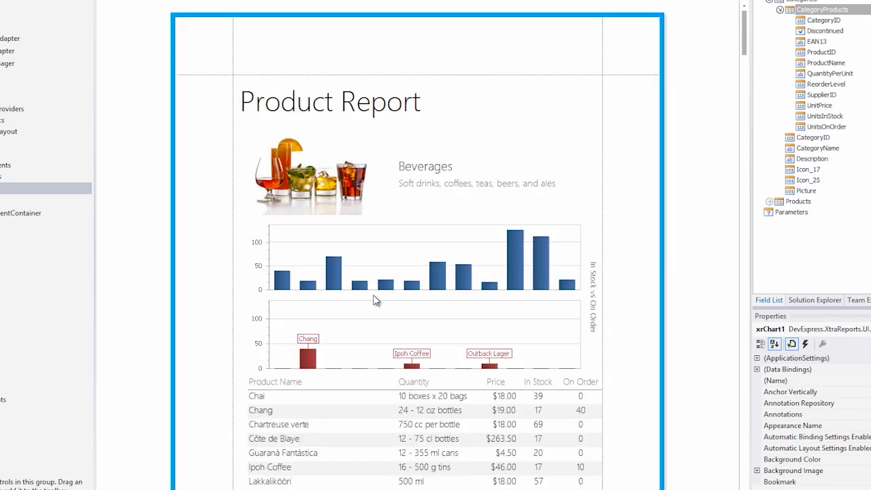
scroll(375, 297, down, 5)
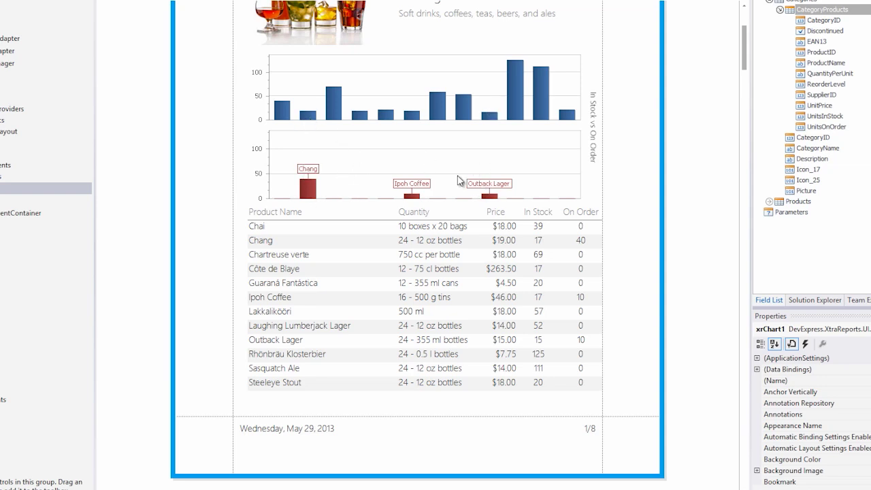
scroll(458, 180, down, 7)
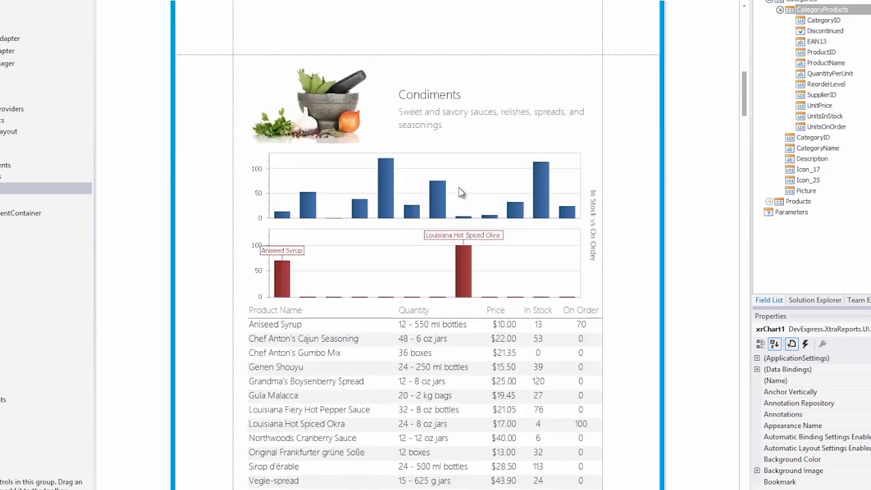
scroll(459, 192, down, 7)
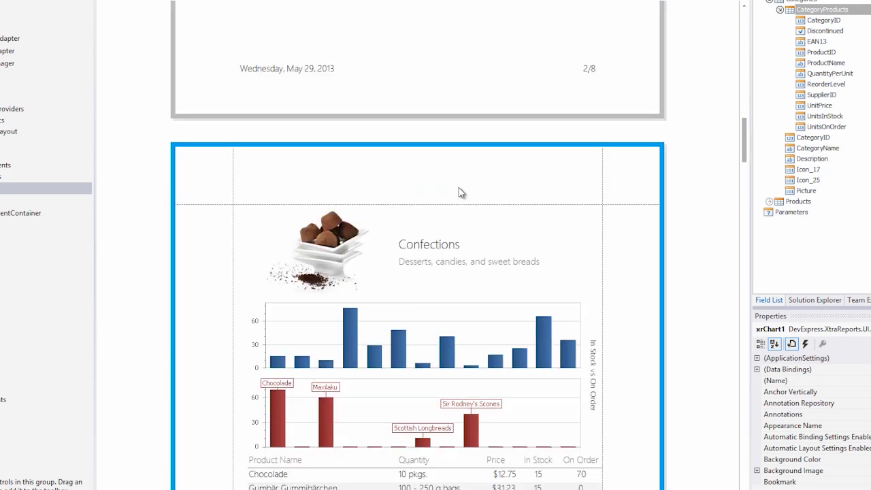
scroll(459, 192, down, 3)
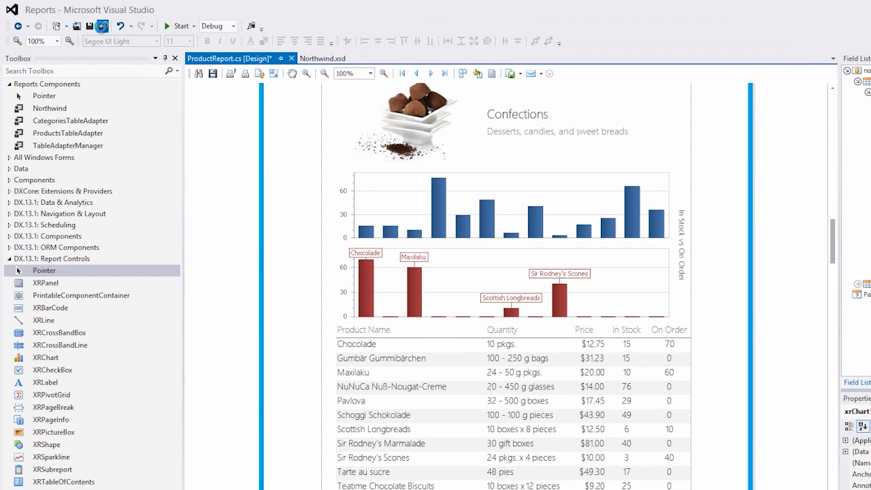
Step: Drag the OrderDetails table from Server Explorer onto the Northwind.xsd dataset designer
click(204, 489)
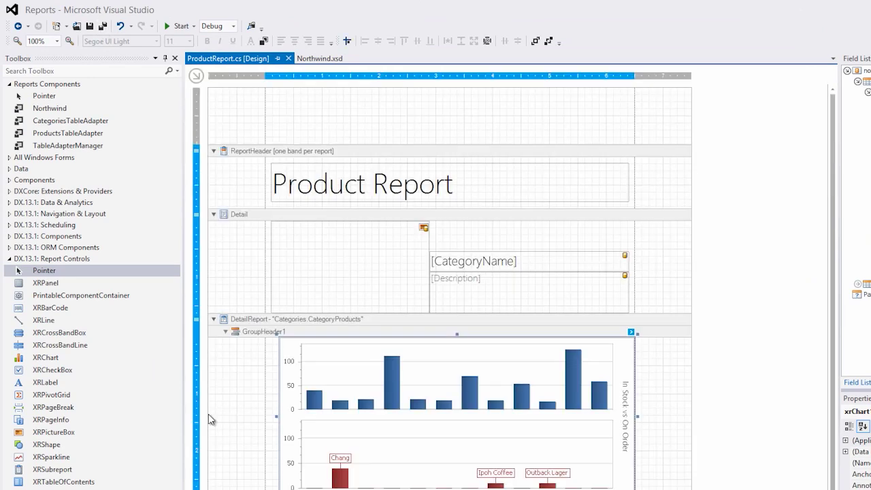
click(317, 59)
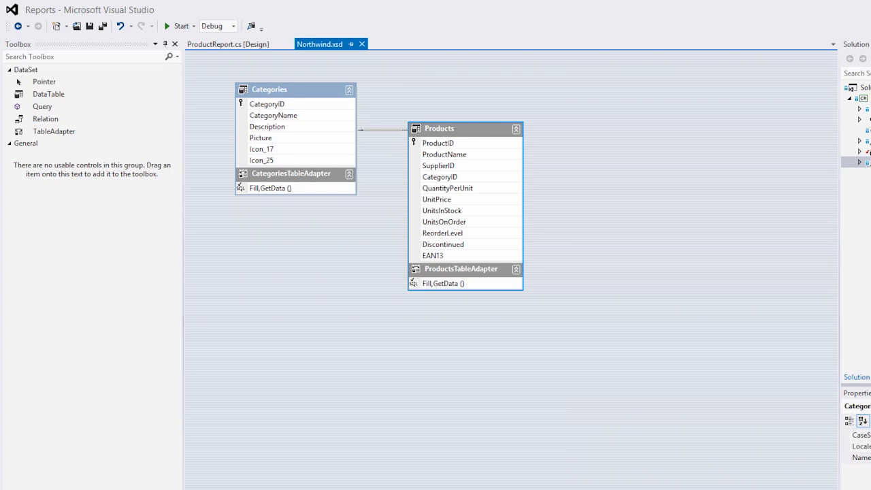
key(ctrl+alt+s)
drag(64, 149, 605, 254)
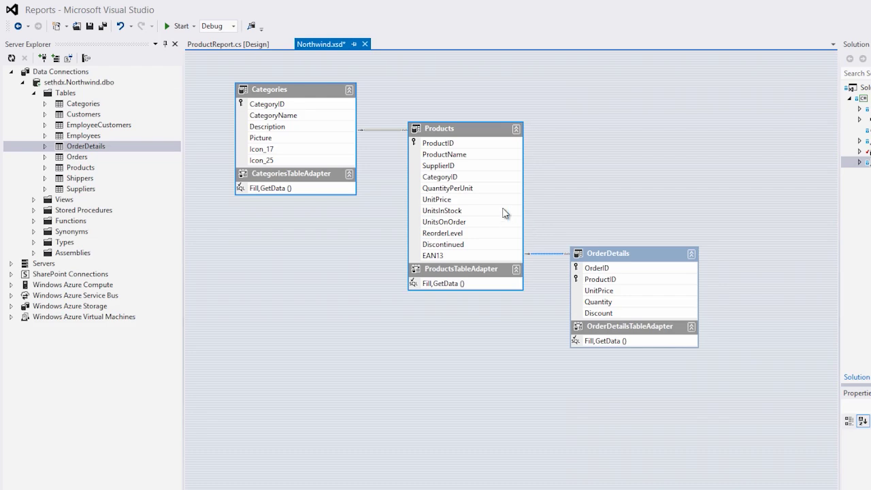
click(242, 45)
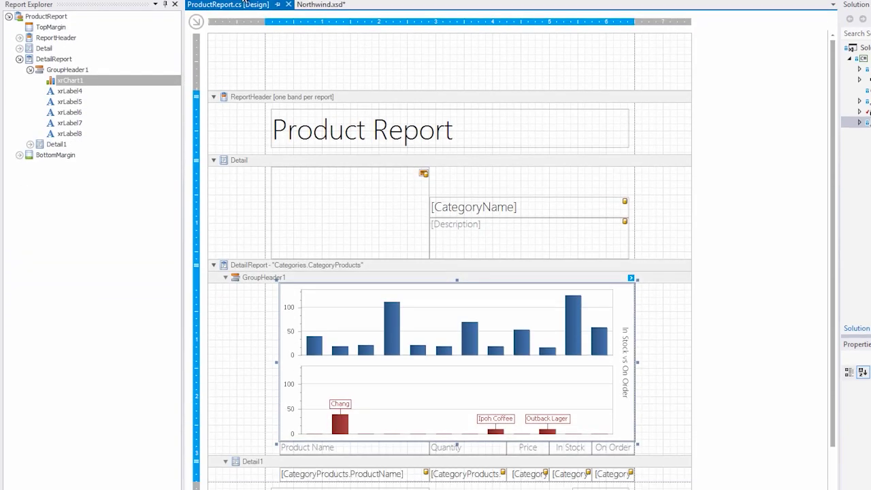
Step: Drop an XRSparkline into the Detail1 band beneath the product fields, resizing the band to fit
click(659, 426)
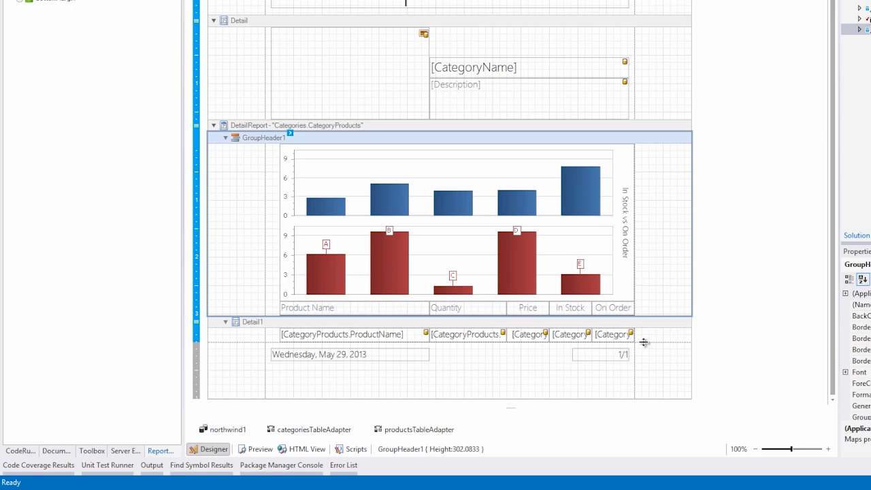
drag(643, 342, 649, 380)
click(92, 451)
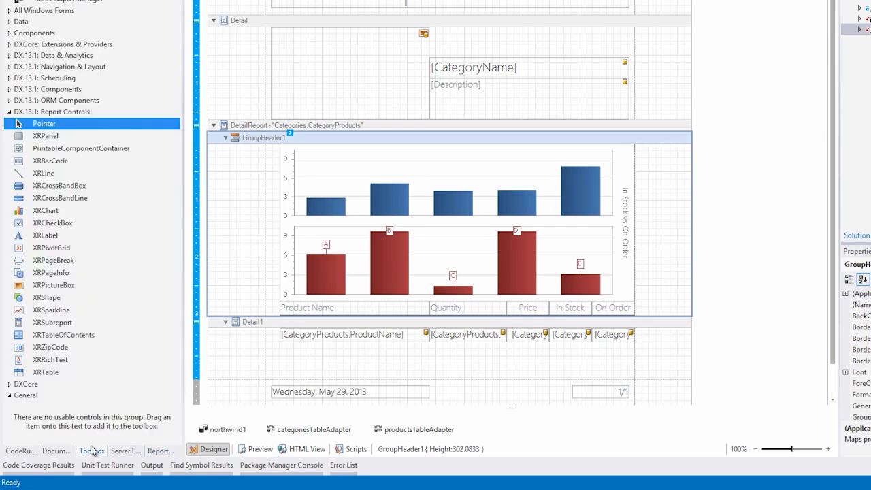
drag(58, 309, 637, 350)
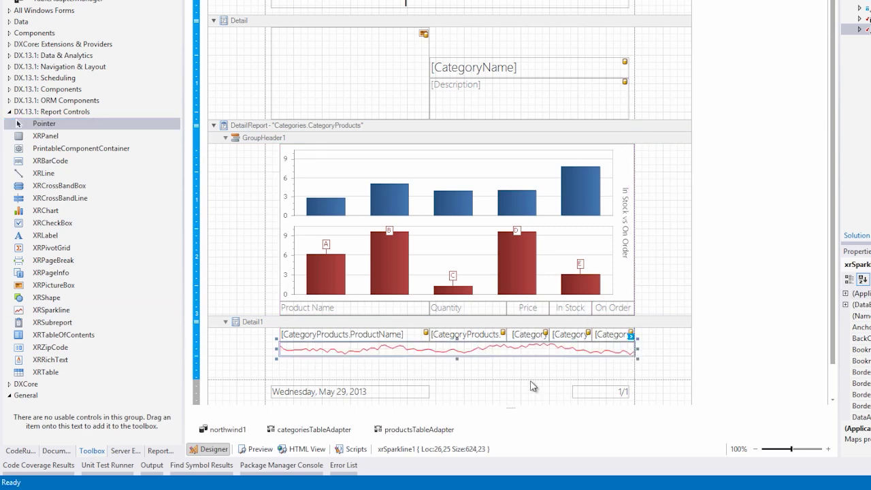
drag(535, 381, 559, 356)
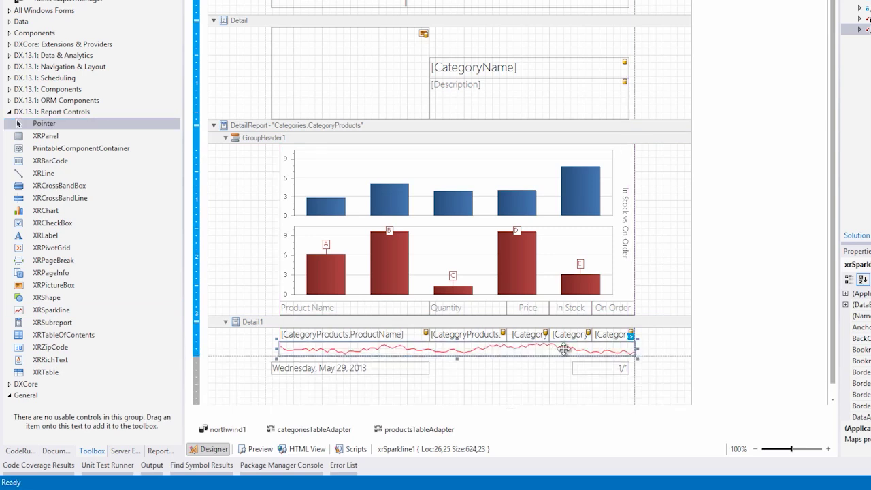
Step: Set the sparkline's data source to northwind1 and data member to CategoryProducts' ProductOrders relation
click(631, 336)
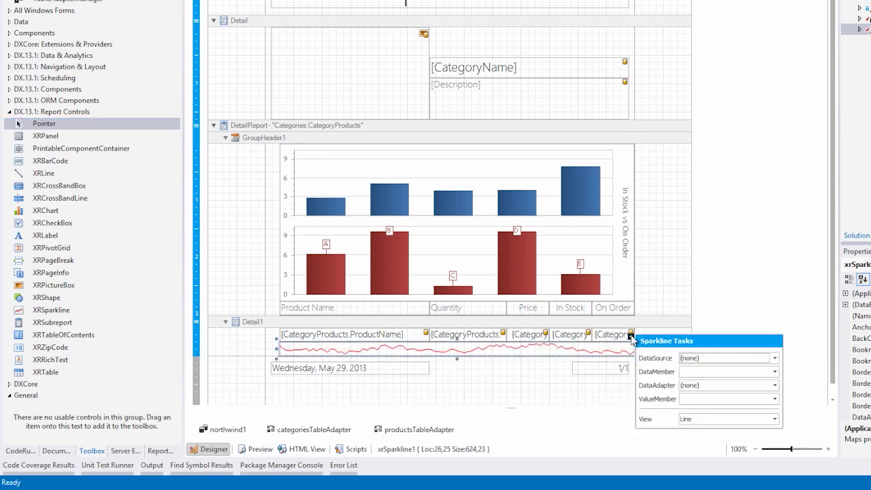
click(774, 358)
click(715, 238)
click(774, 372)
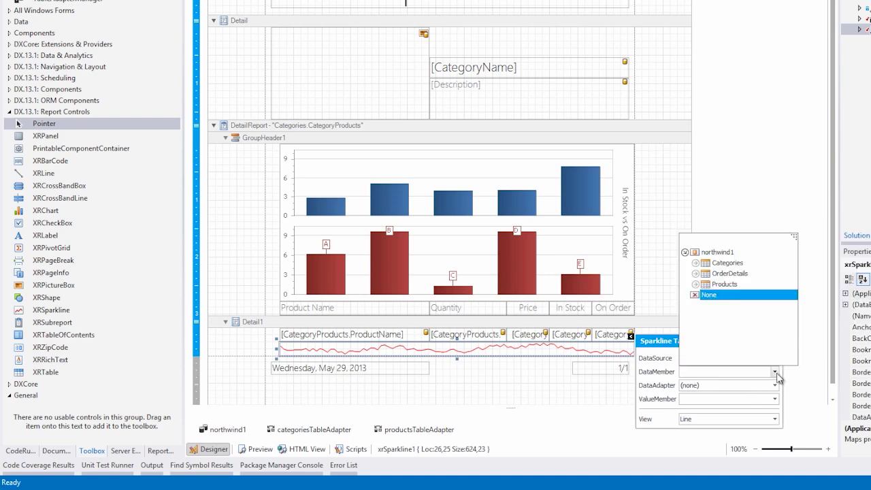
click(696, 263)
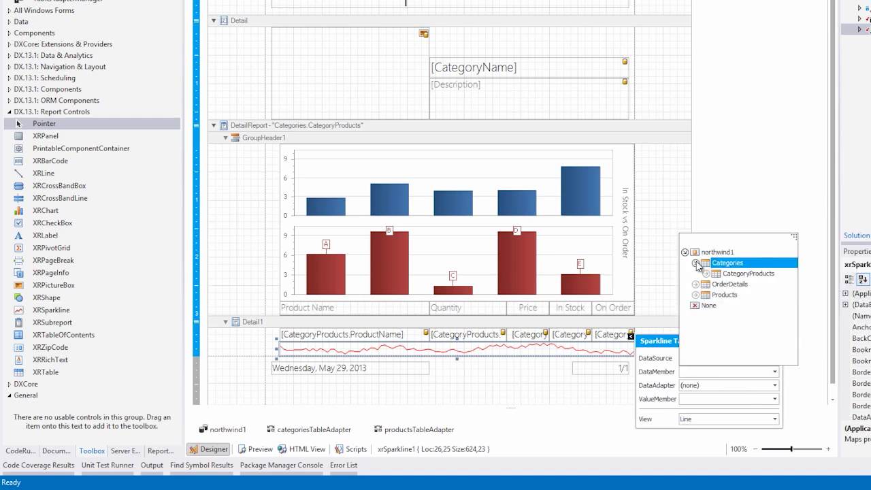
click(733, 273)
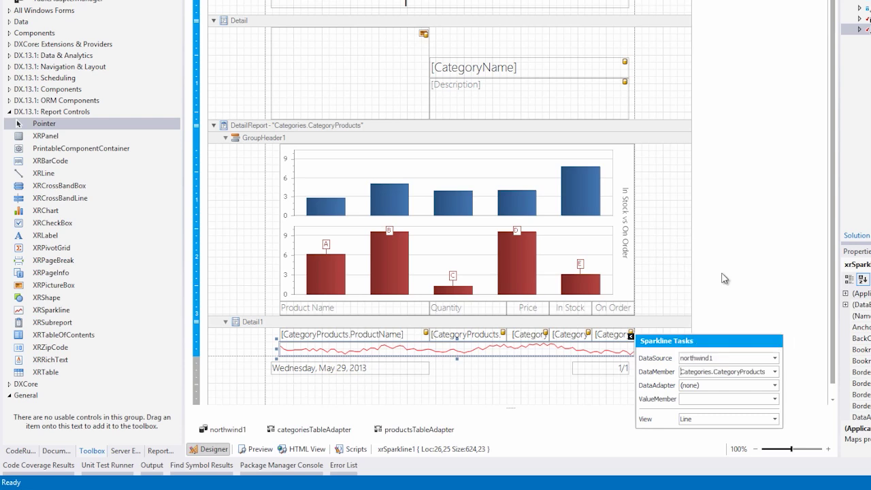
click(774, 372)
click(707, 274)
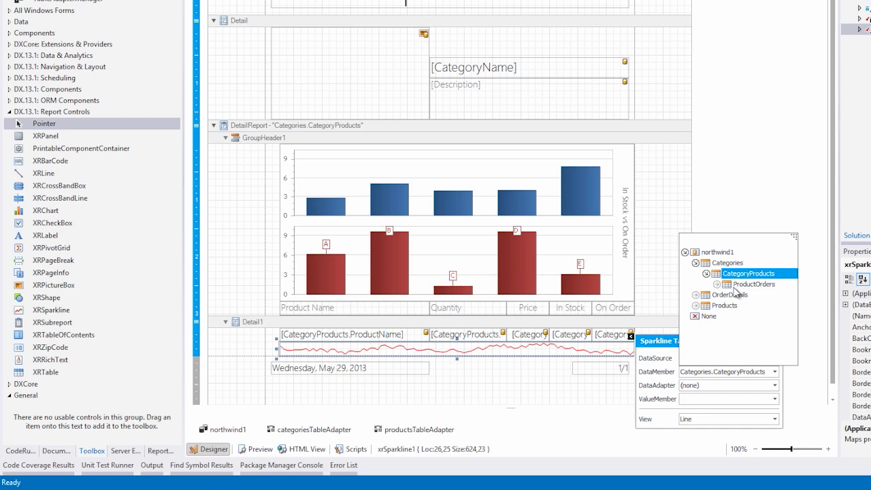
click(735, 285)
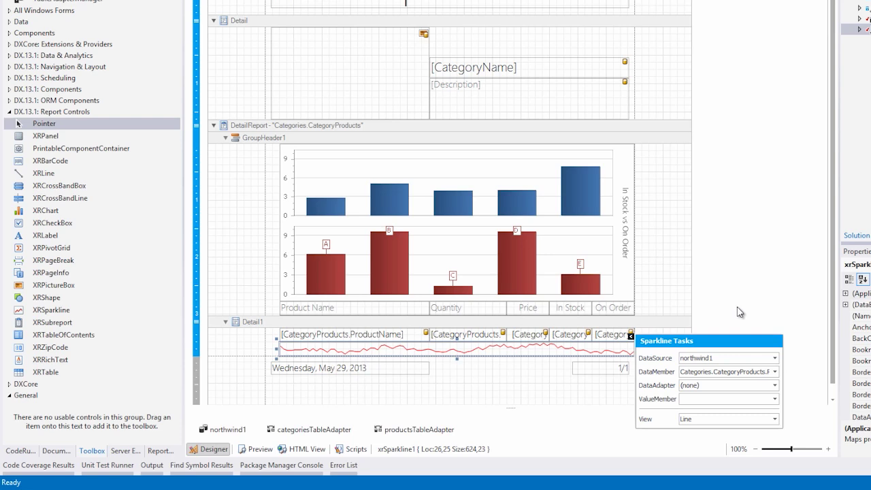
Step: Set the sparkline's DataAdapter to OrderDetailsTableAdapter and ValueMember to Quantity
click(774, 385)
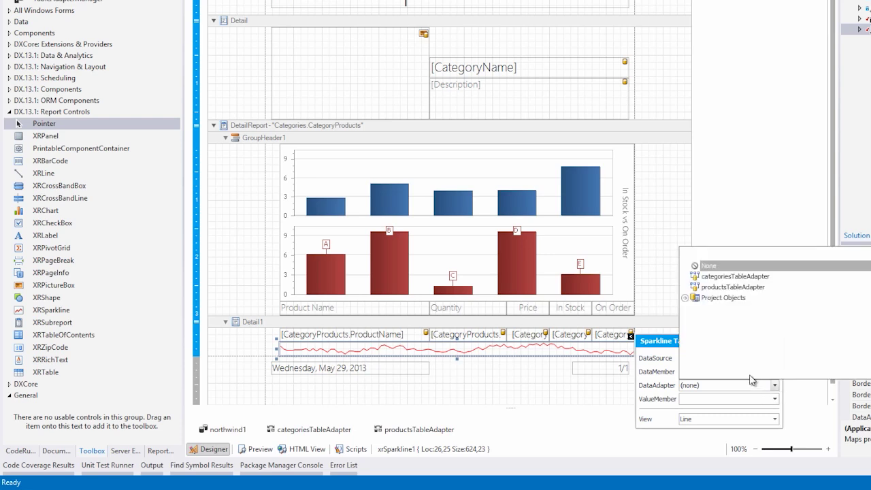
click(685, 299)
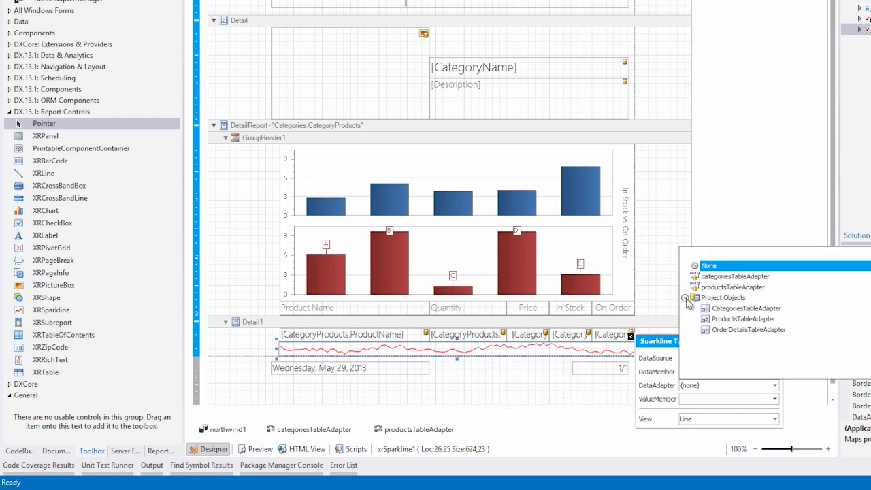
click(732, 331)
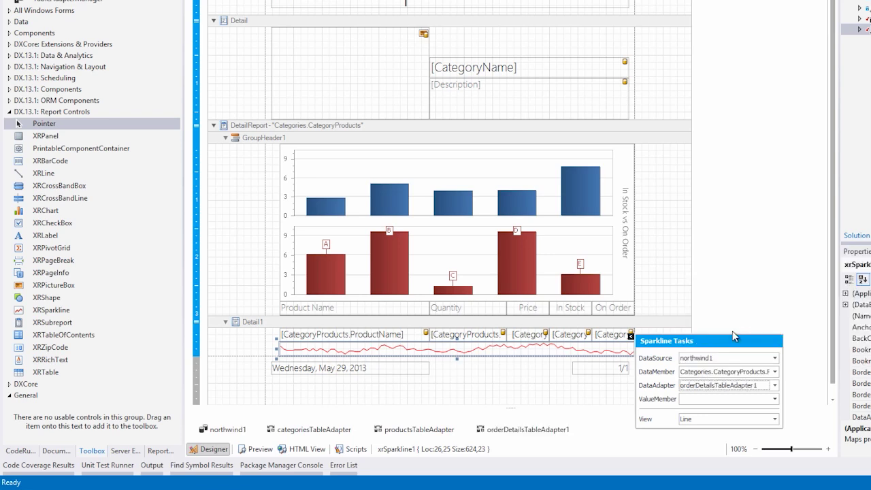
click(775, 399)
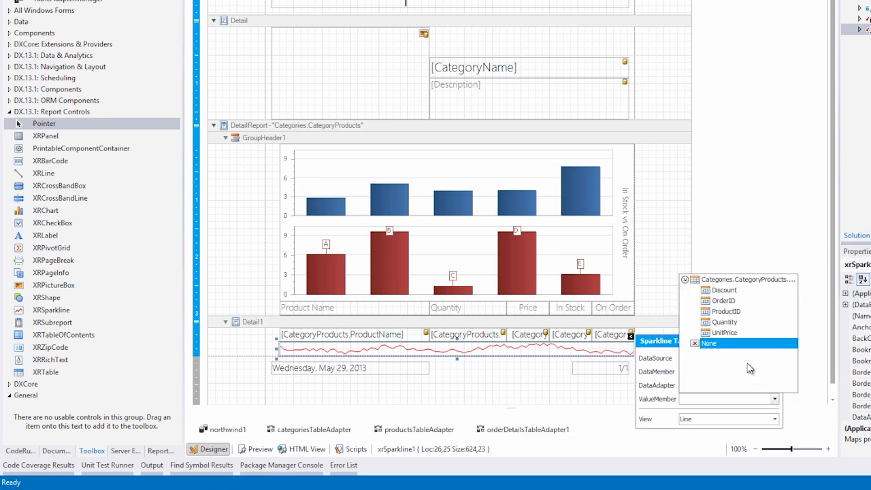
click(733, 323)
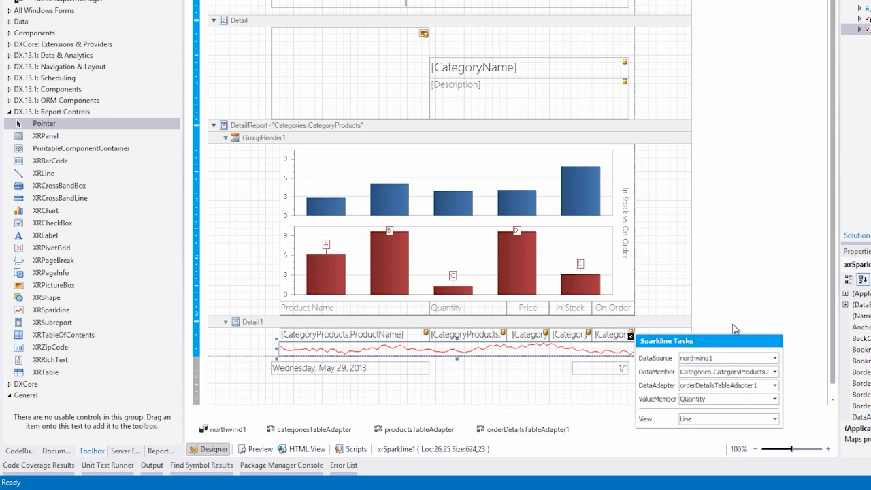
click(611, 347)
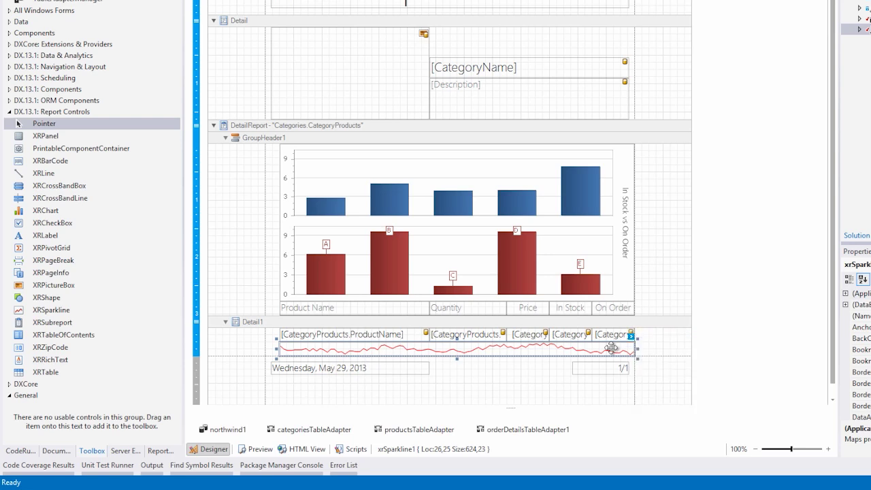
click(631, 336)
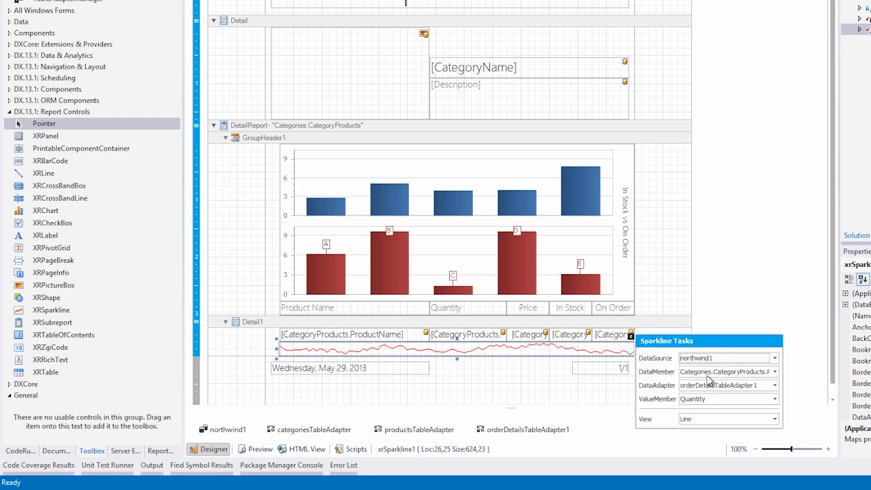
Step: Change the sparkline's View to Area
click(774, 419)
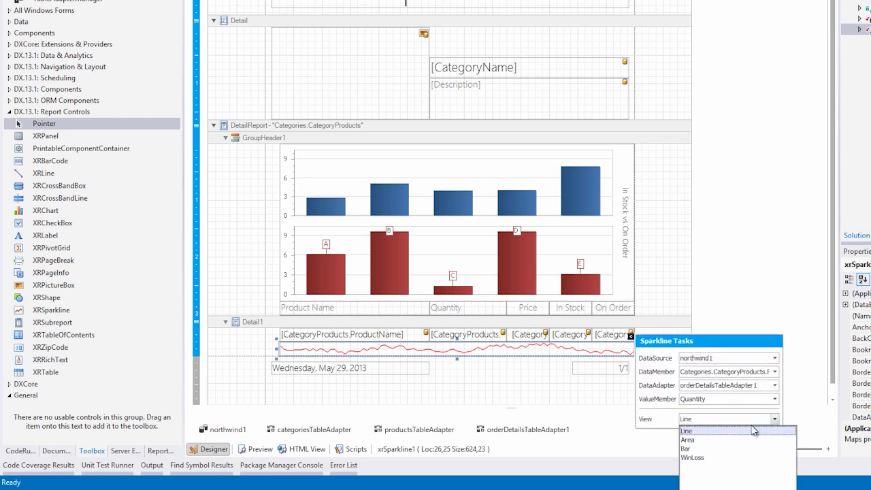
click(694, 440)
click(581, 352)
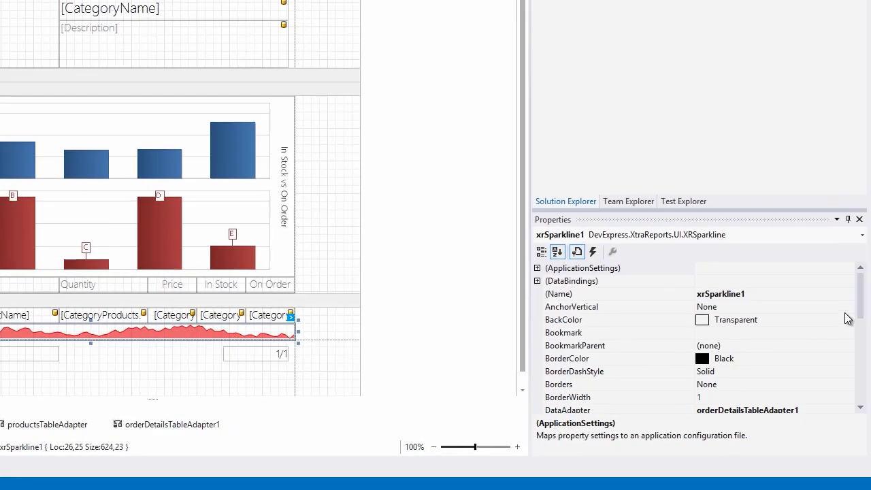
Step: Set the sparkline View's Color to the Web colour SteelBlue
scroll(854, 313, down, 2)
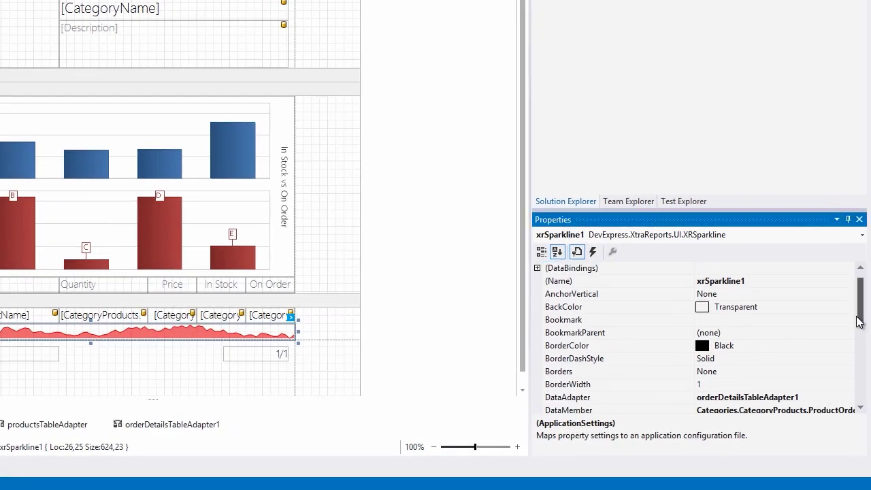
scroll(858, 332, down, 5)
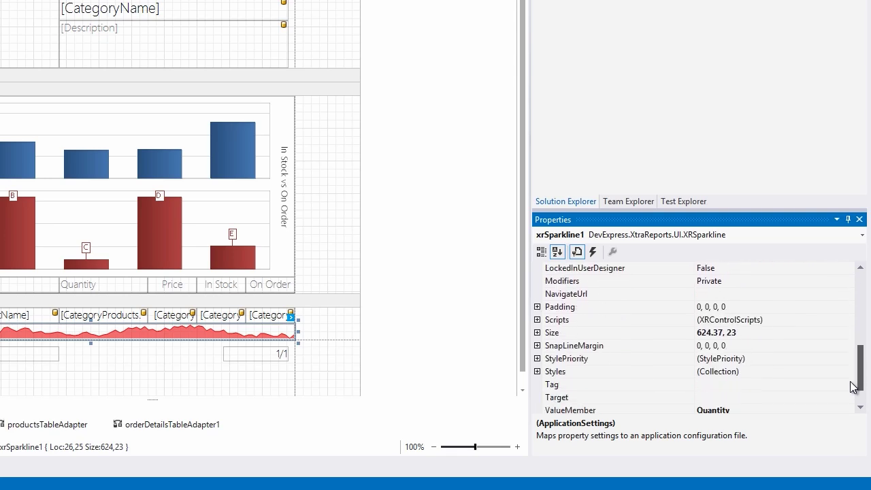
click(537, 384)
click(828, 332)
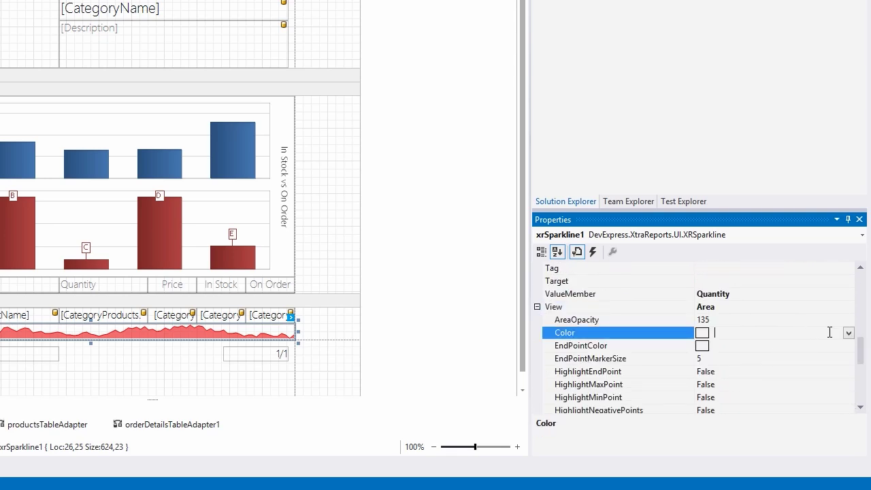
click(849, 334)
click(745, 348)
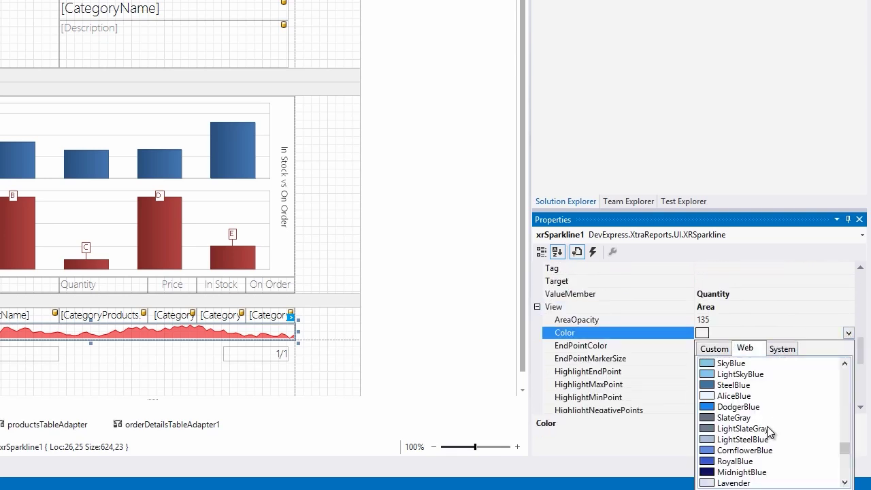
click(731, 385)
click(660, 324)
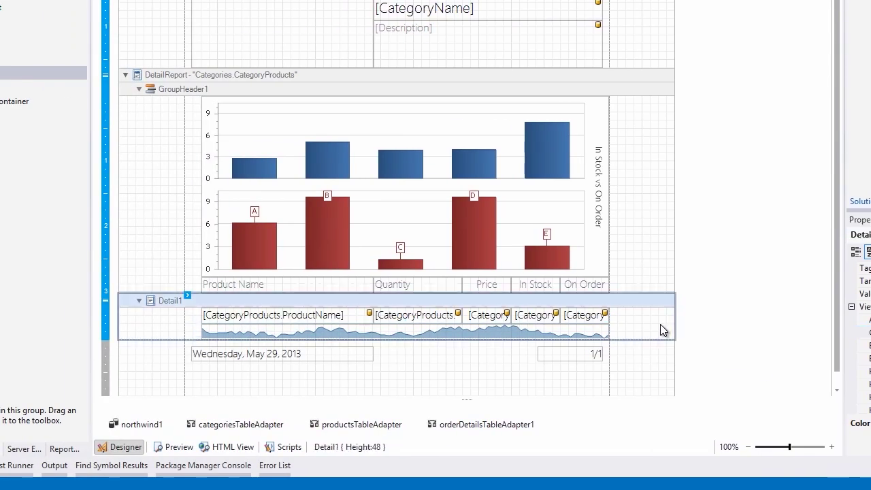
click(409, 332)
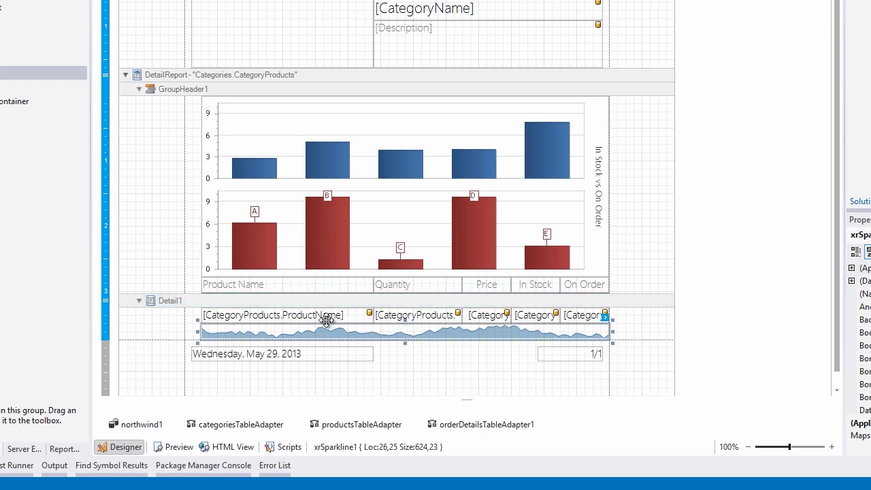
click(171, 446)
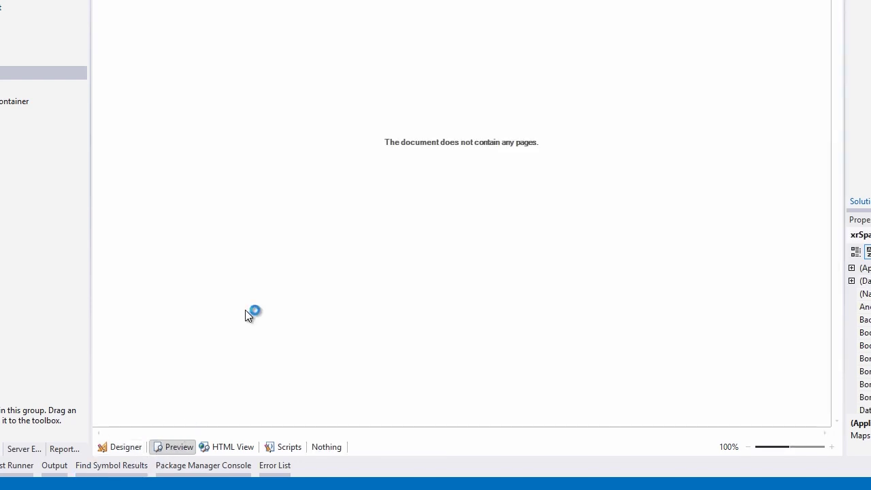
scroll(317, 299, down, 1)
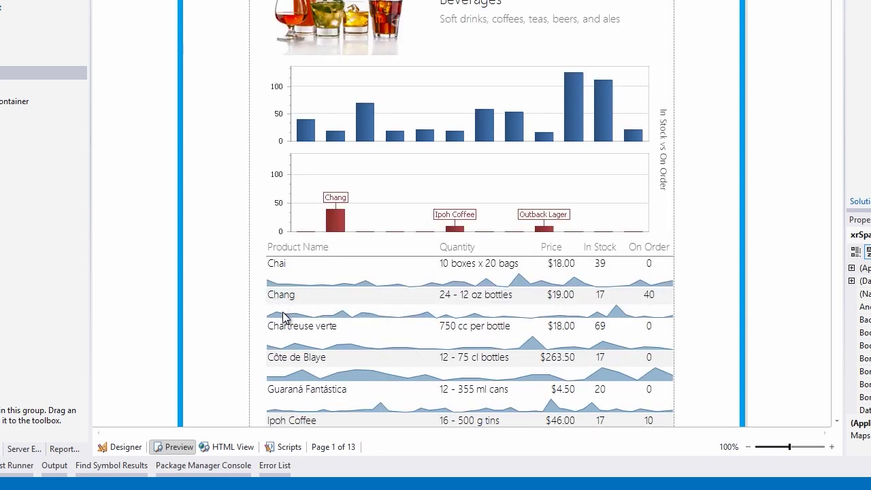
click(123, 447)
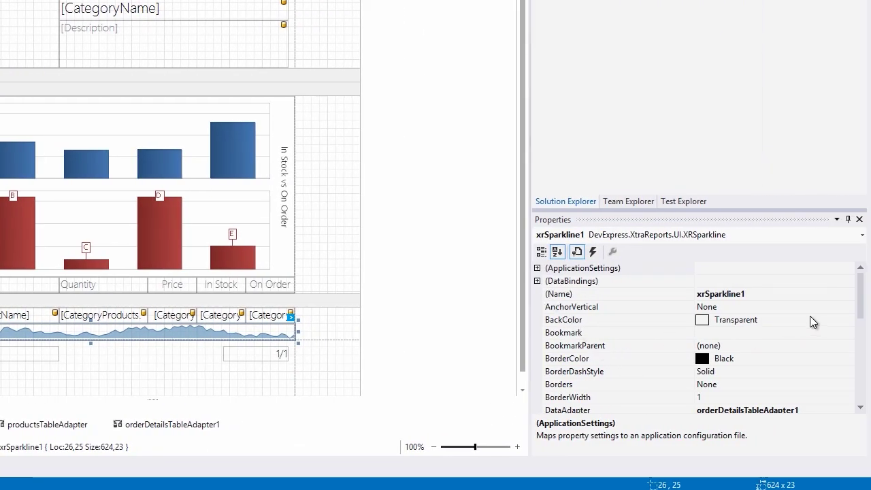
Step: Set the sparkline's Styles > OddStyle property to the report's OddStyle
drag(861, 292, 856, 377)
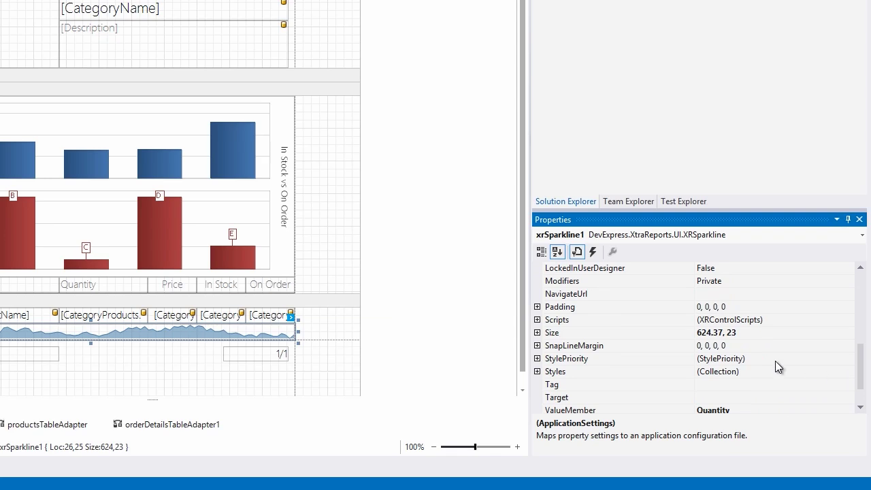
click(537, 372)
scroll(748, 385, down, 1)
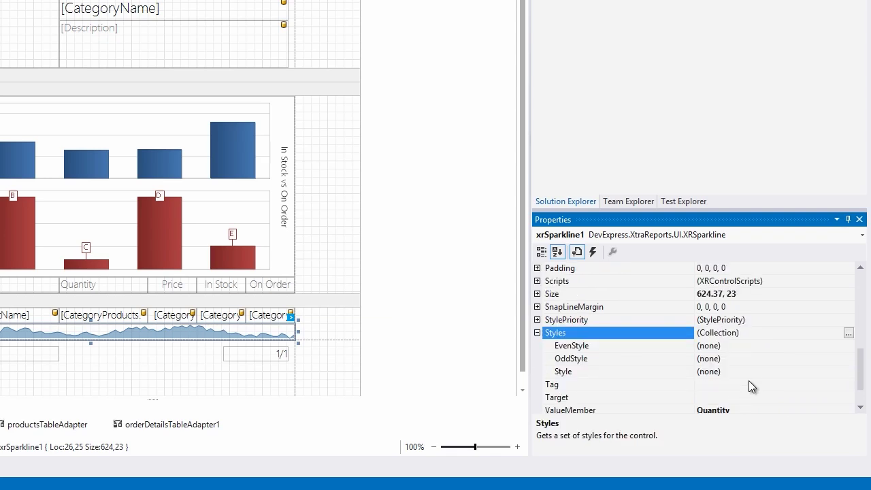
click(753, 359)
click(849, 361)
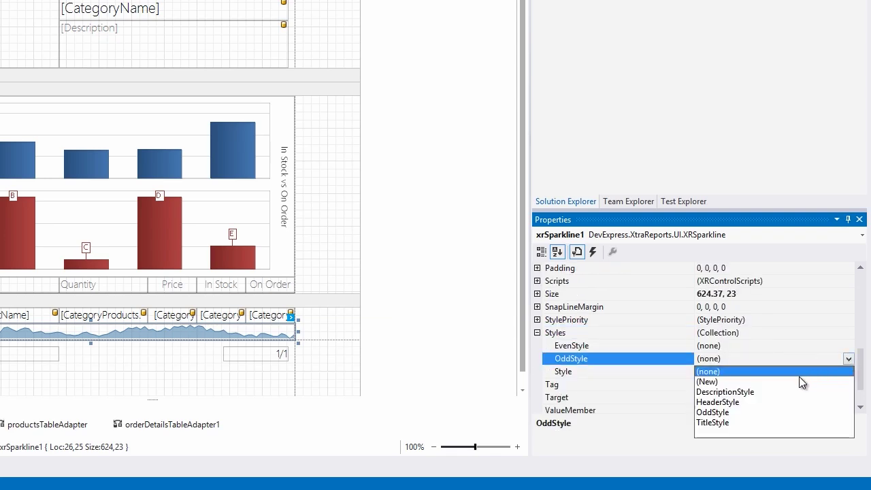
click(714, 411)
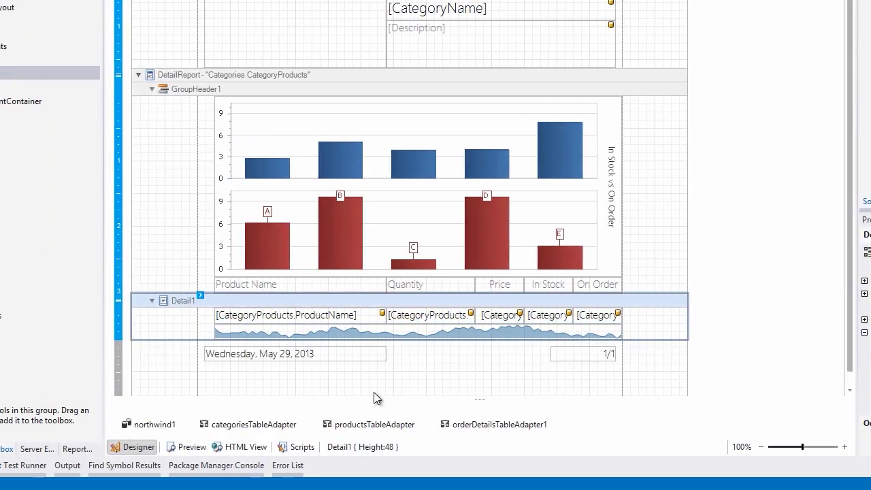
Step: Preview the report, scroll the product rows, and re-preview after revisiting Northwind.xsd
click(186, 450)
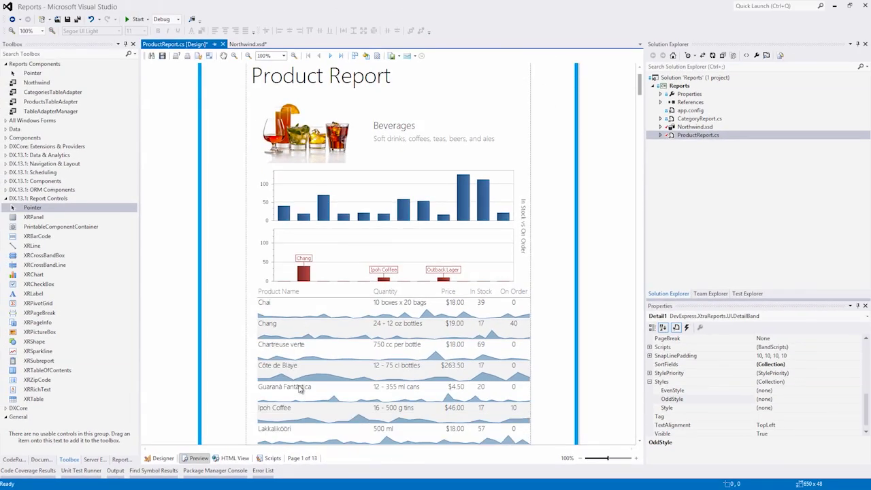
scroll(308, 379, down, 2)
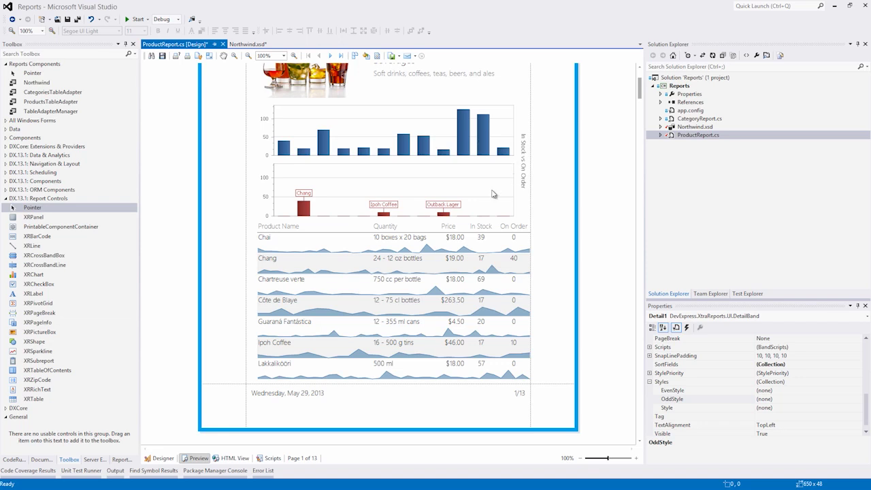
scroll(456, 160, up, 2)
scroll(474, 211, down, 2)
click(250, 44)
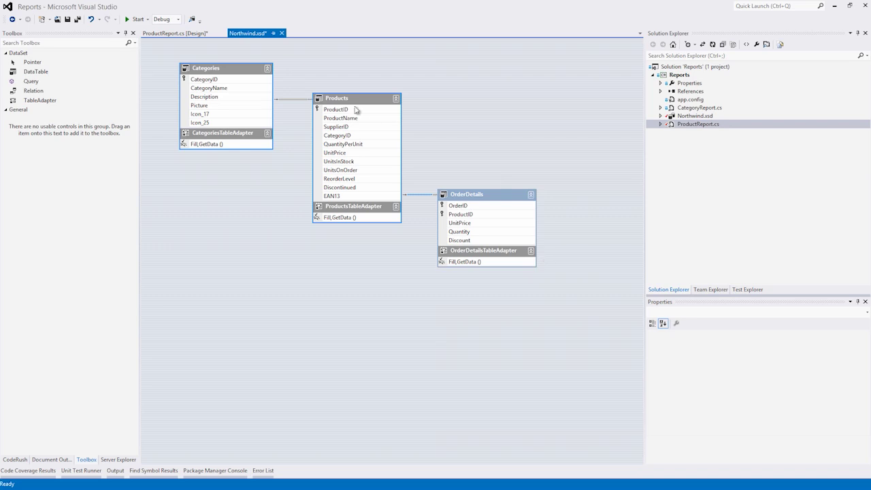
click(156, 32)
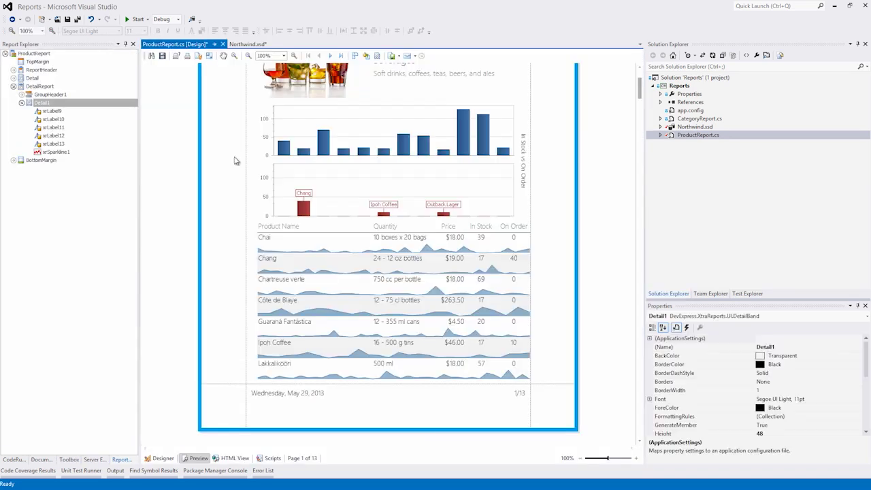
click(197, 458)
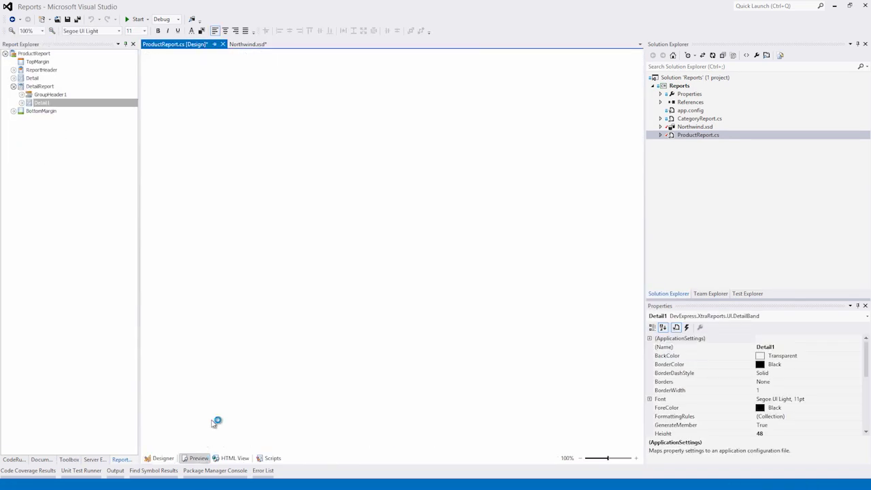
scroll(232, 385, down, 3)
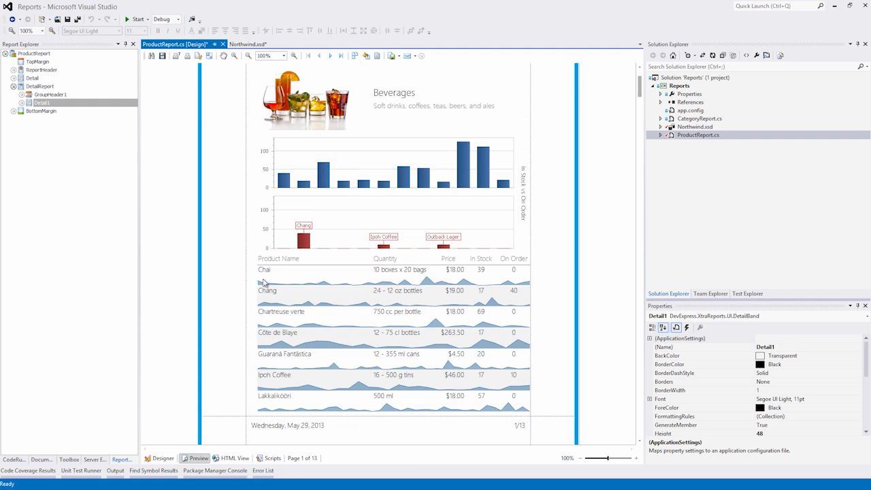